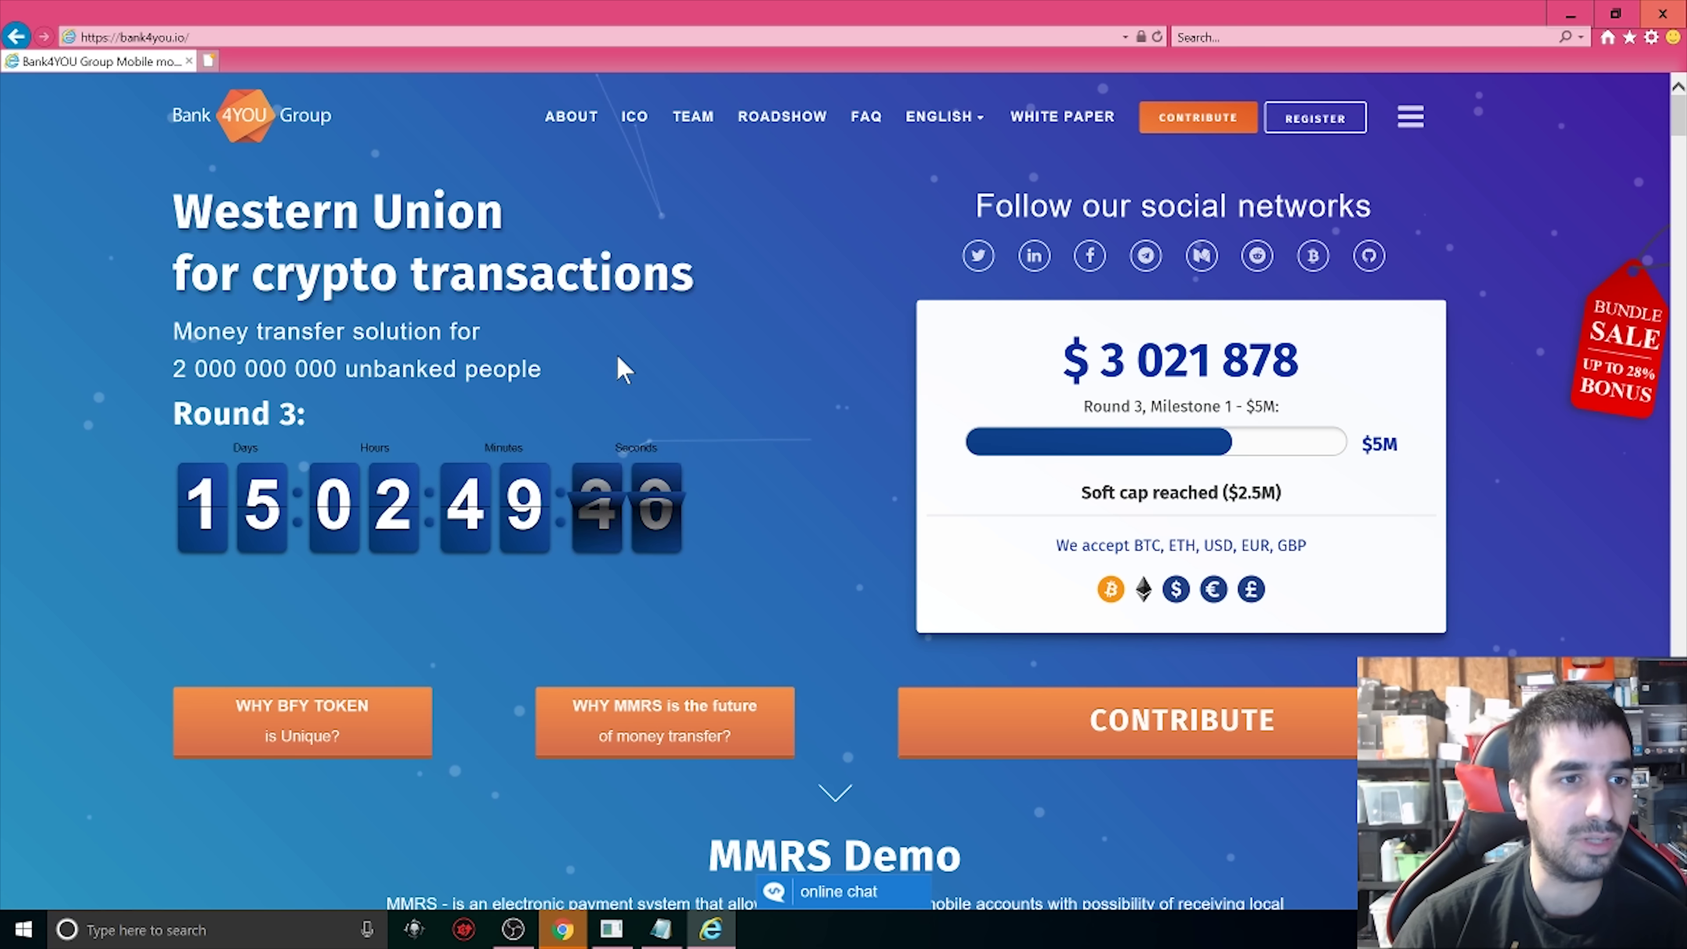
Scroll the Bank4YOU homepage past the MMRS Demo to the Users, Mobile operators and Investors benefits
scroll(616, 358, down, 5)
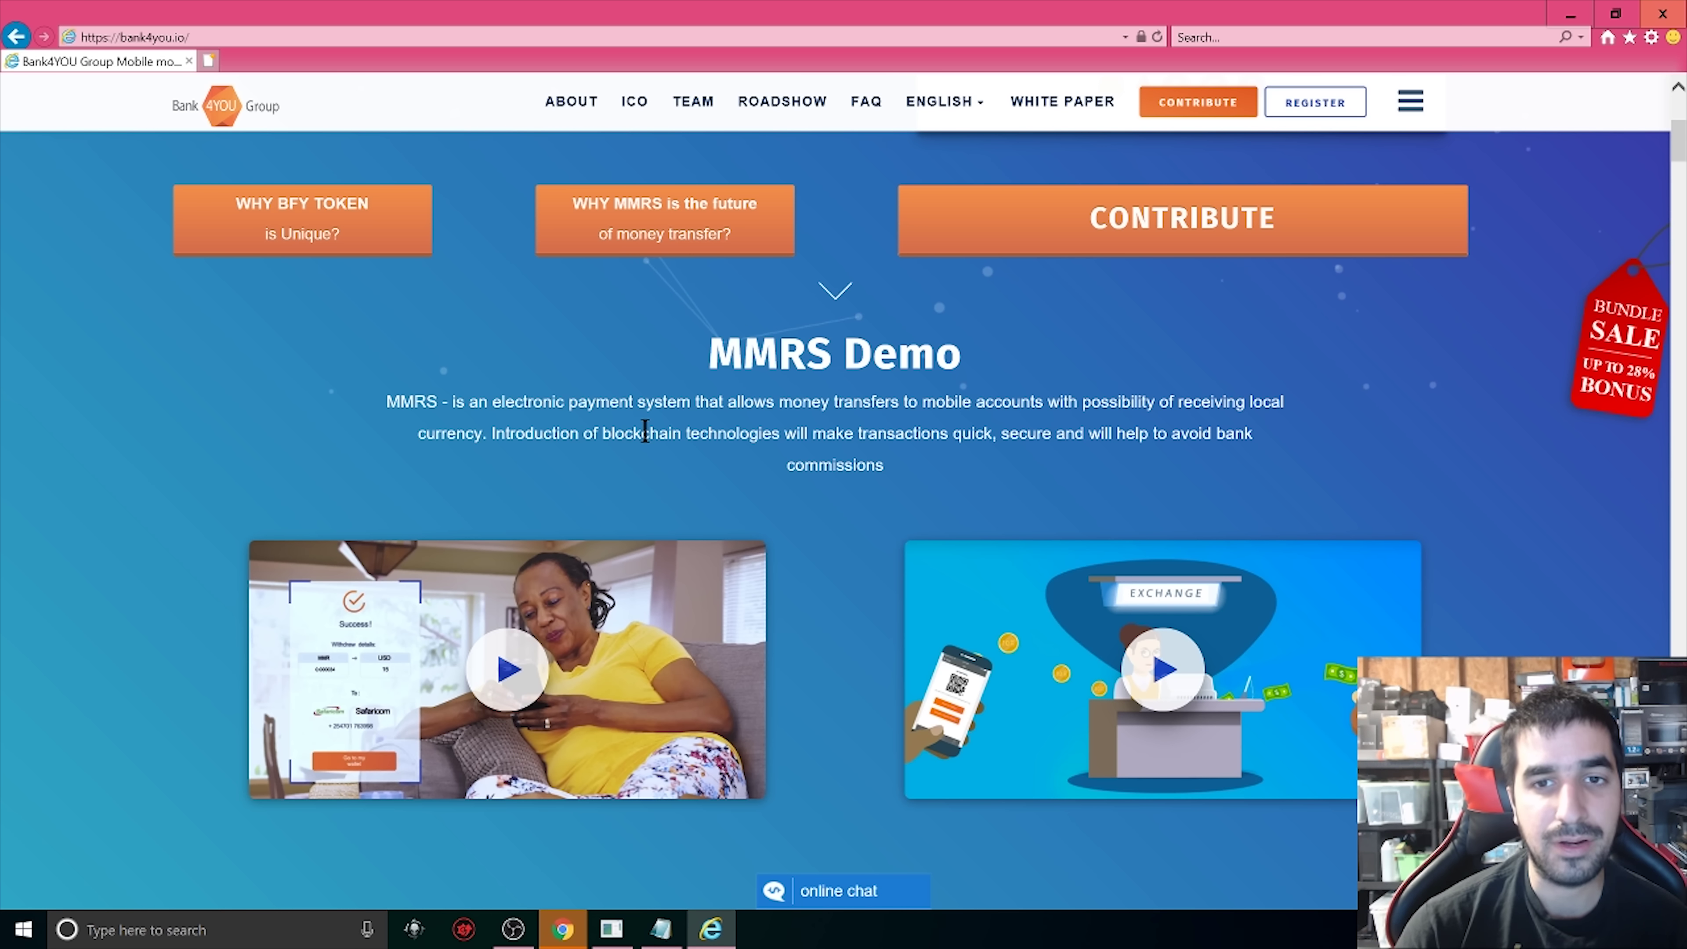
scroll(644, 430, down, 15)
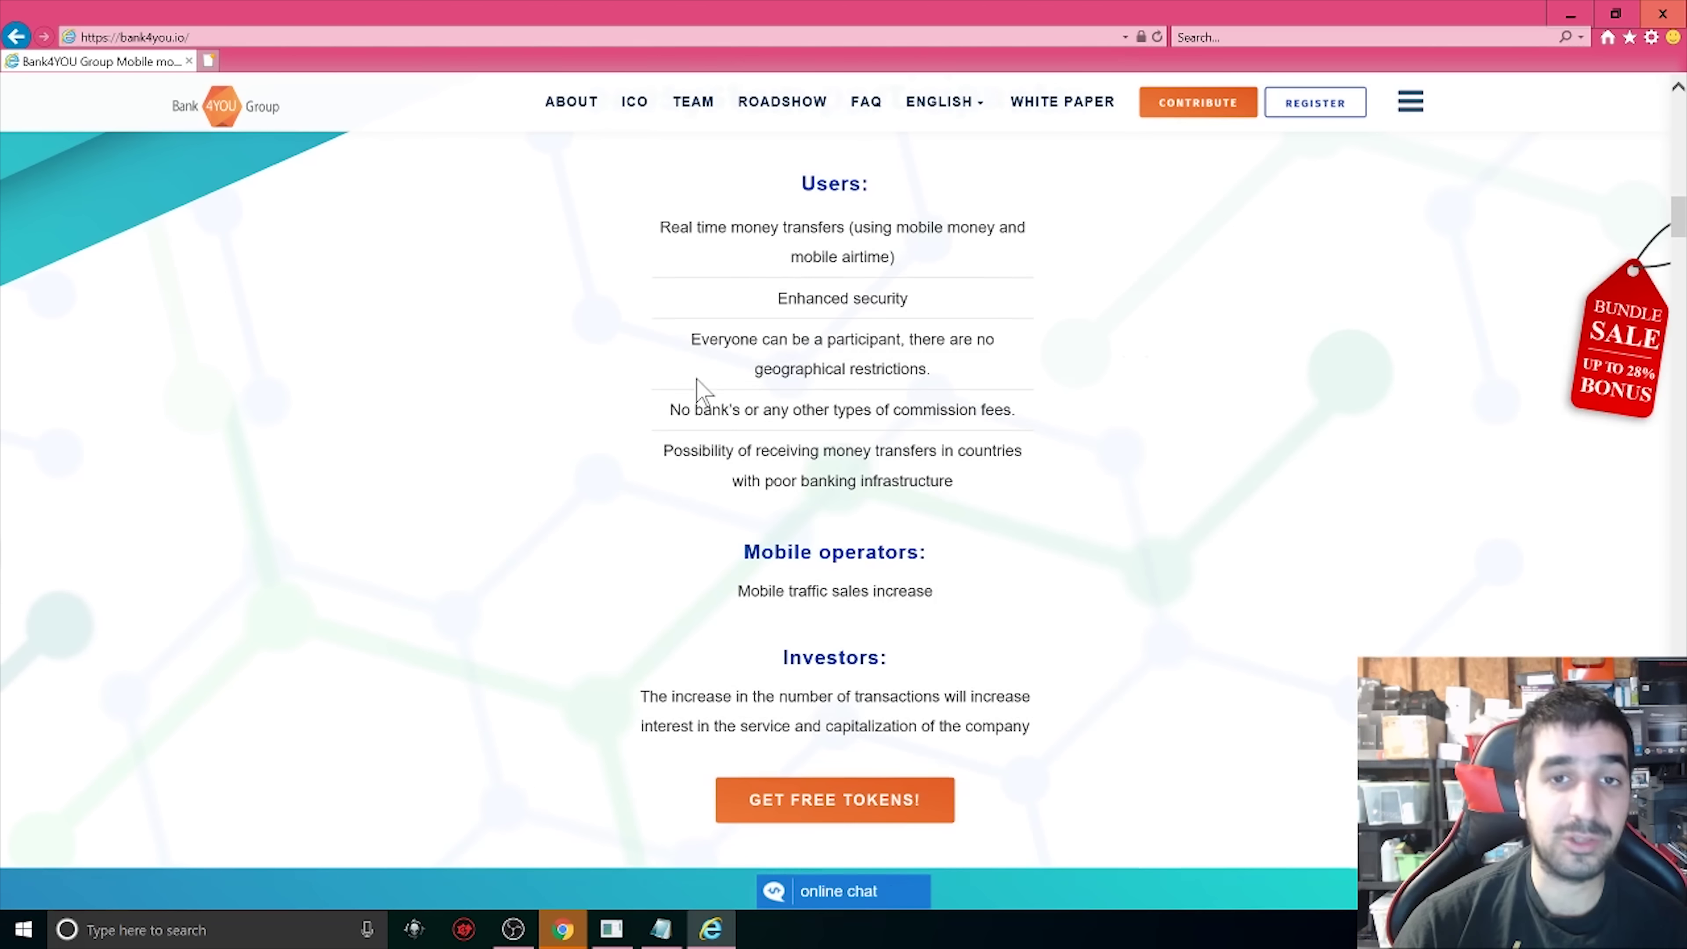
scroll(697, 387, down, 15)
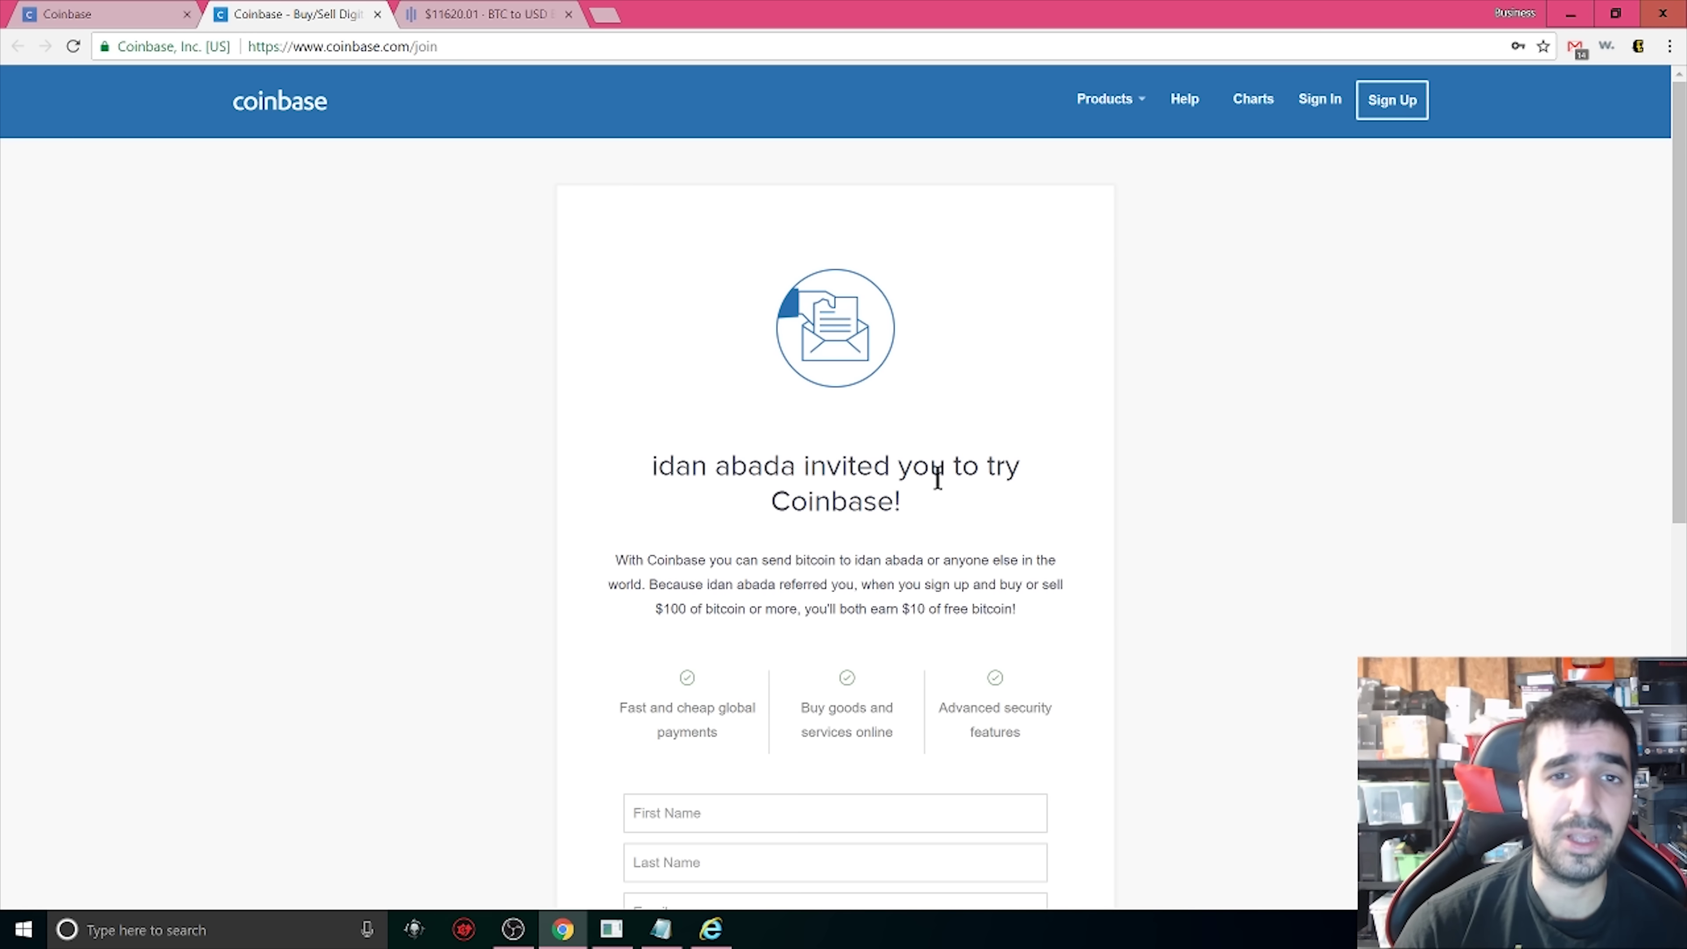
Scroll the coinbase.com/join page down to the sign-up form, reCAPTCHA and Sign Up button
scroll(942, 447, down, 4)
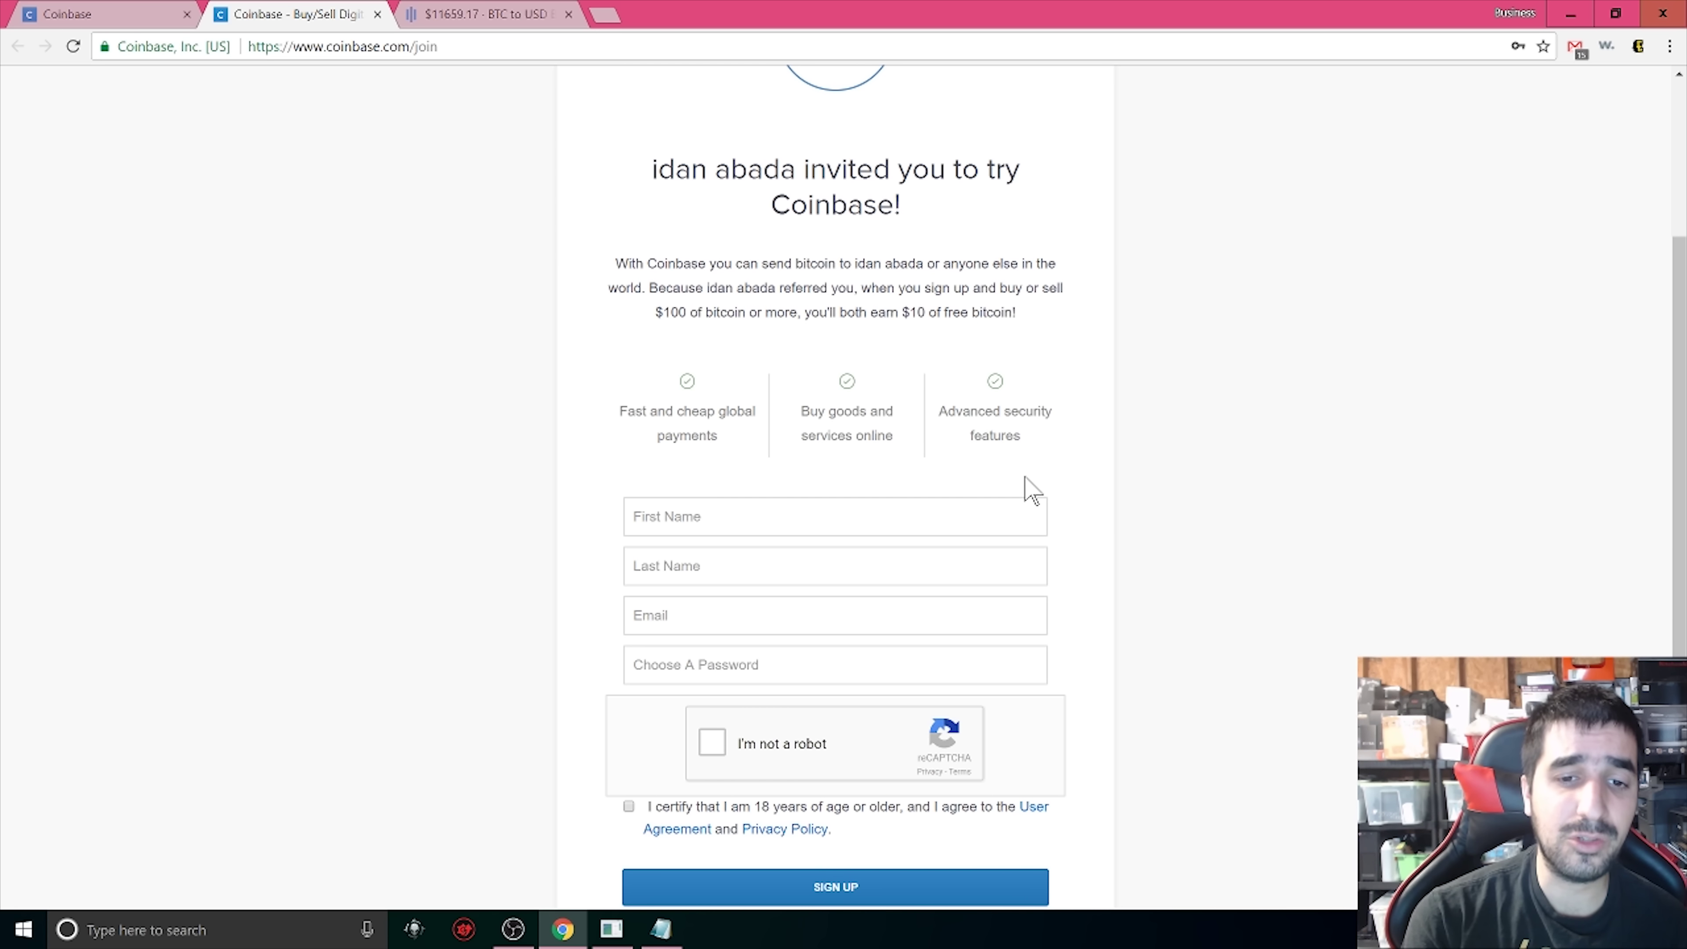
Go to the Coinbase Buy page and review the $100 Bitcoin purchase with its $2.99 fee
click(73, 12)
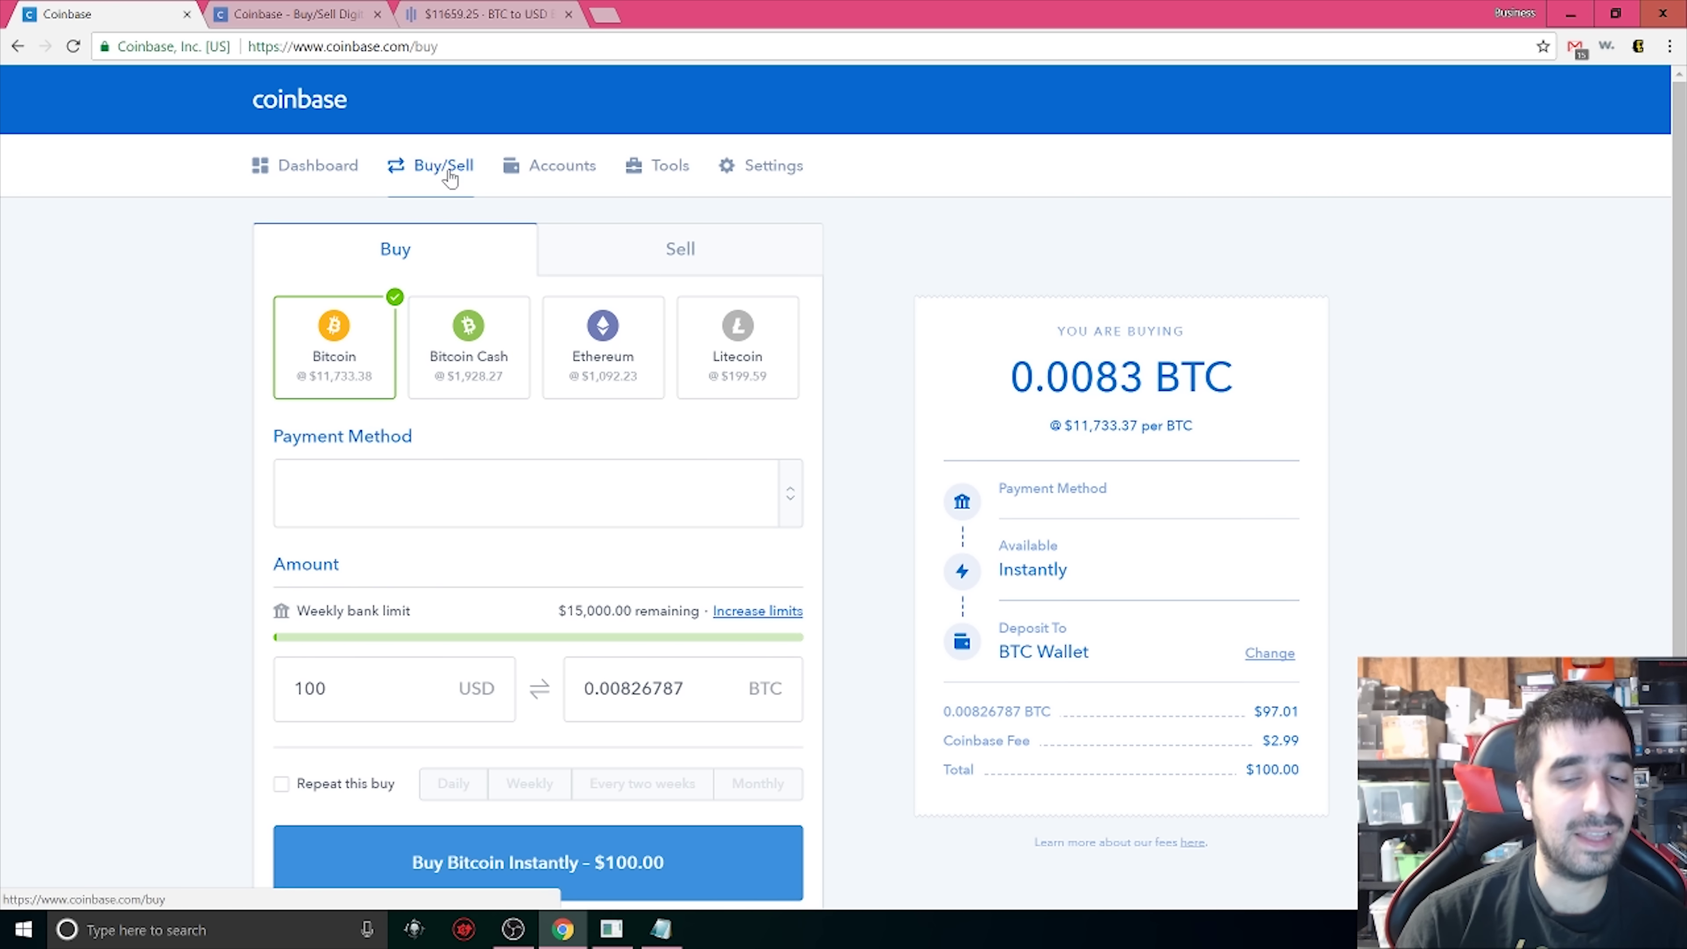
scroll(450, 199, down, 2)
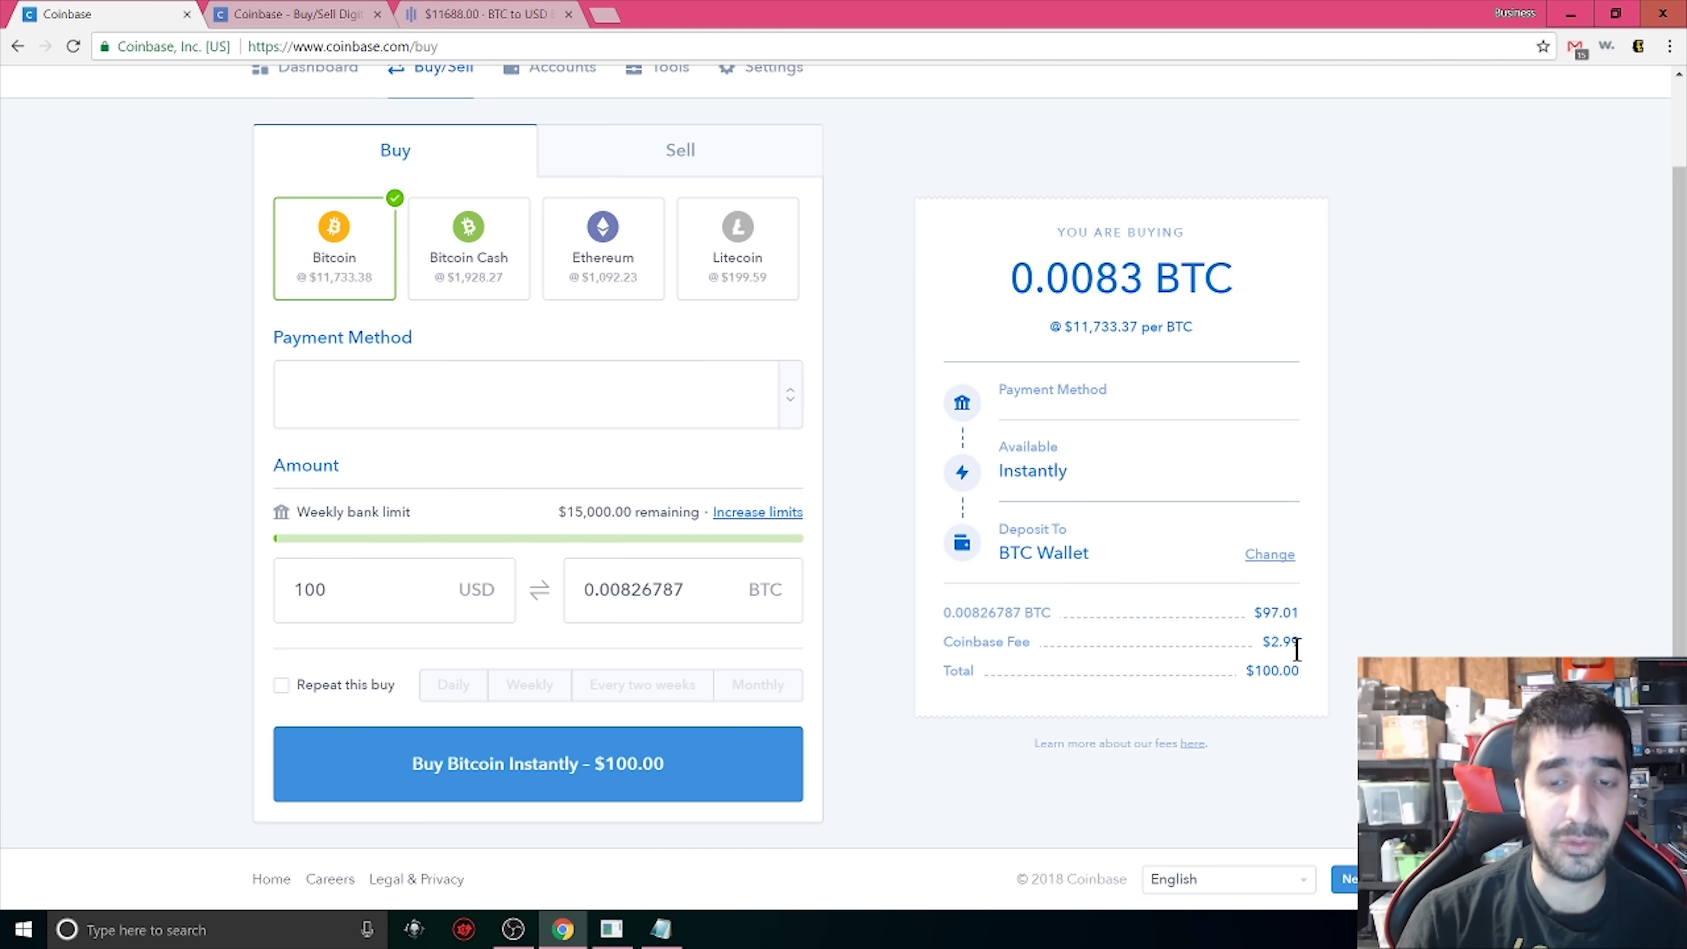
scroll(1288, 646, up, 2)
scroll(191, 798, down, 1)
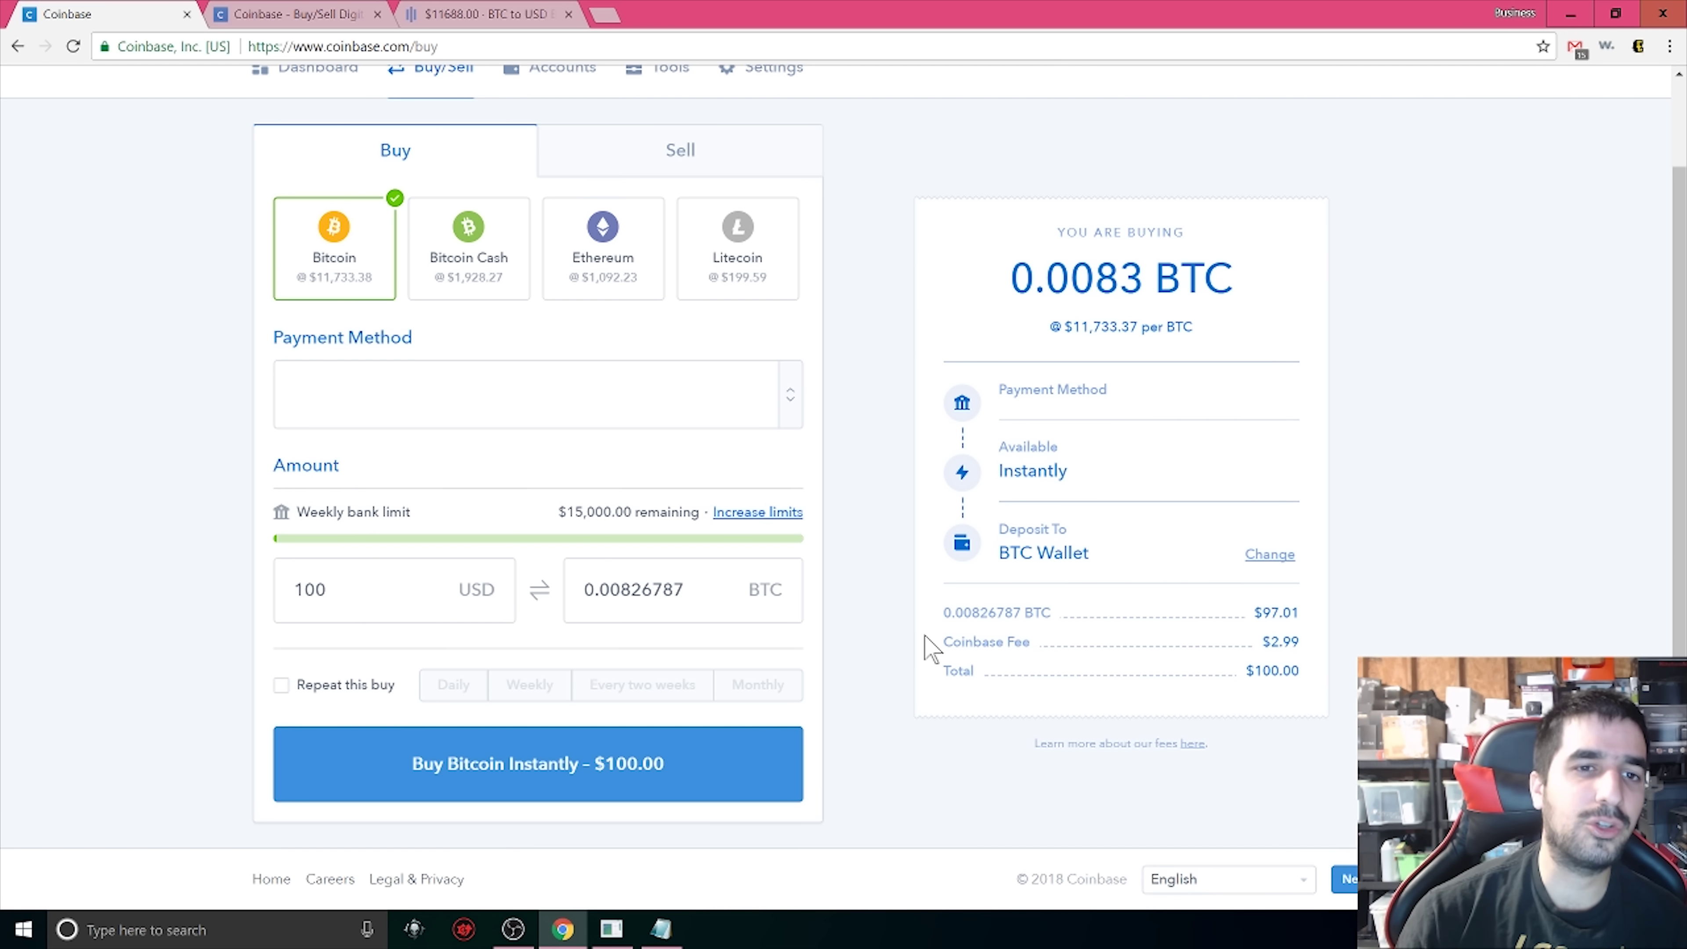
Go to the GDAX BTC-USD trading page and open the product pair dropdown
click(478, 13)
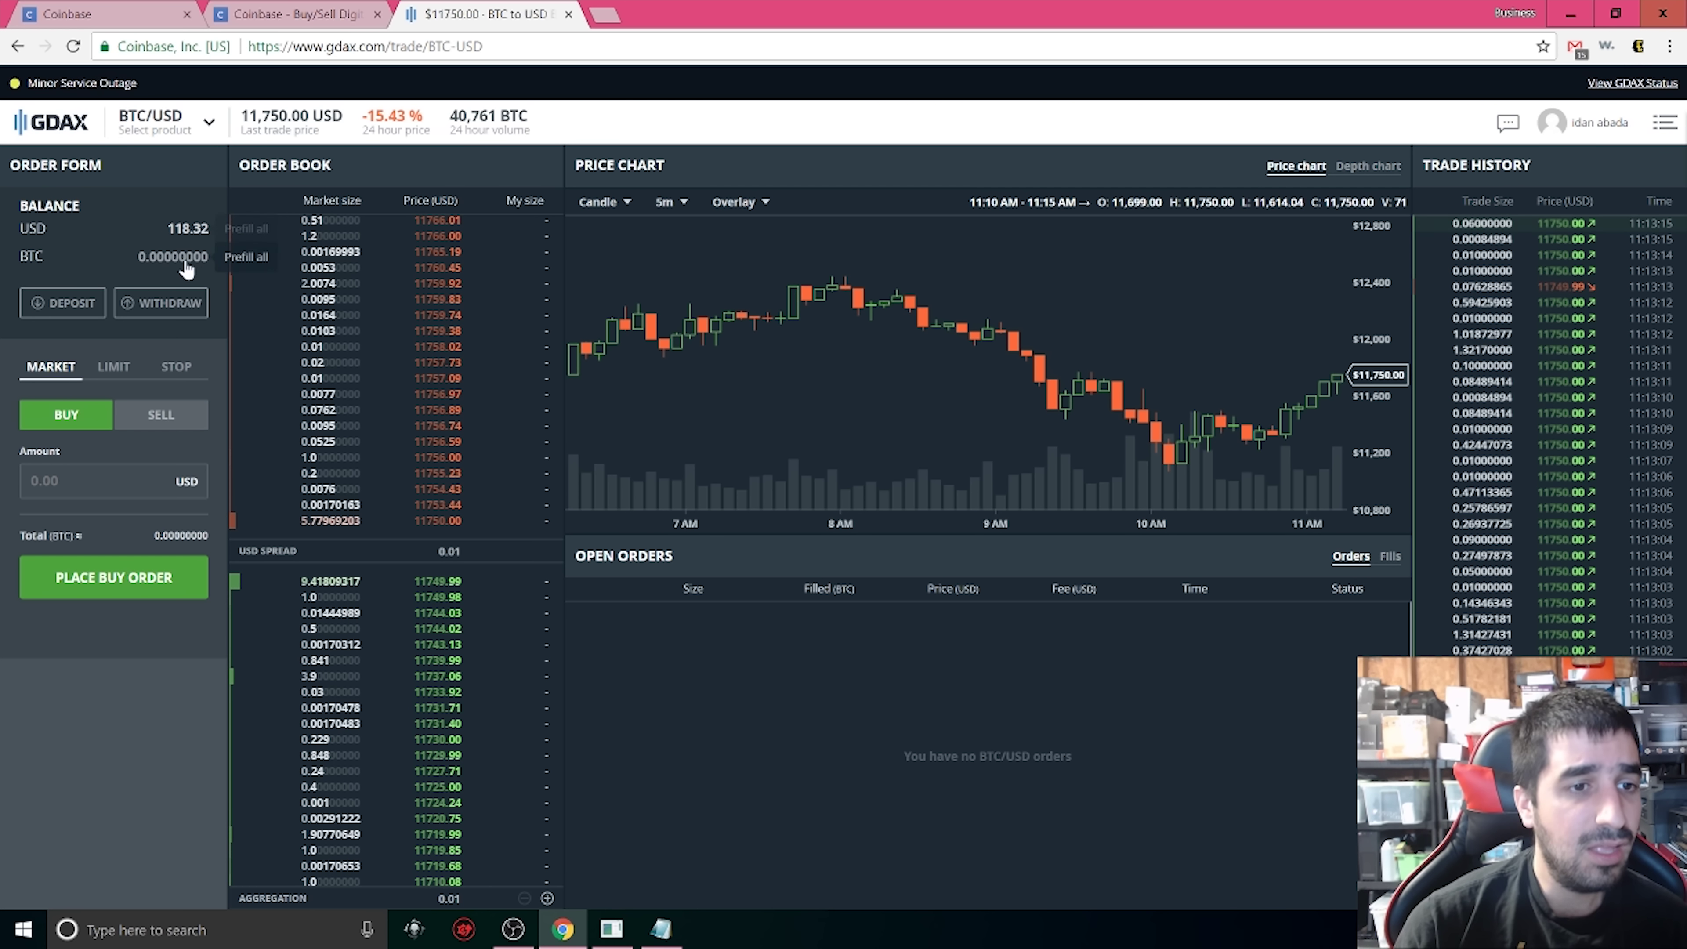
click(182, 132)
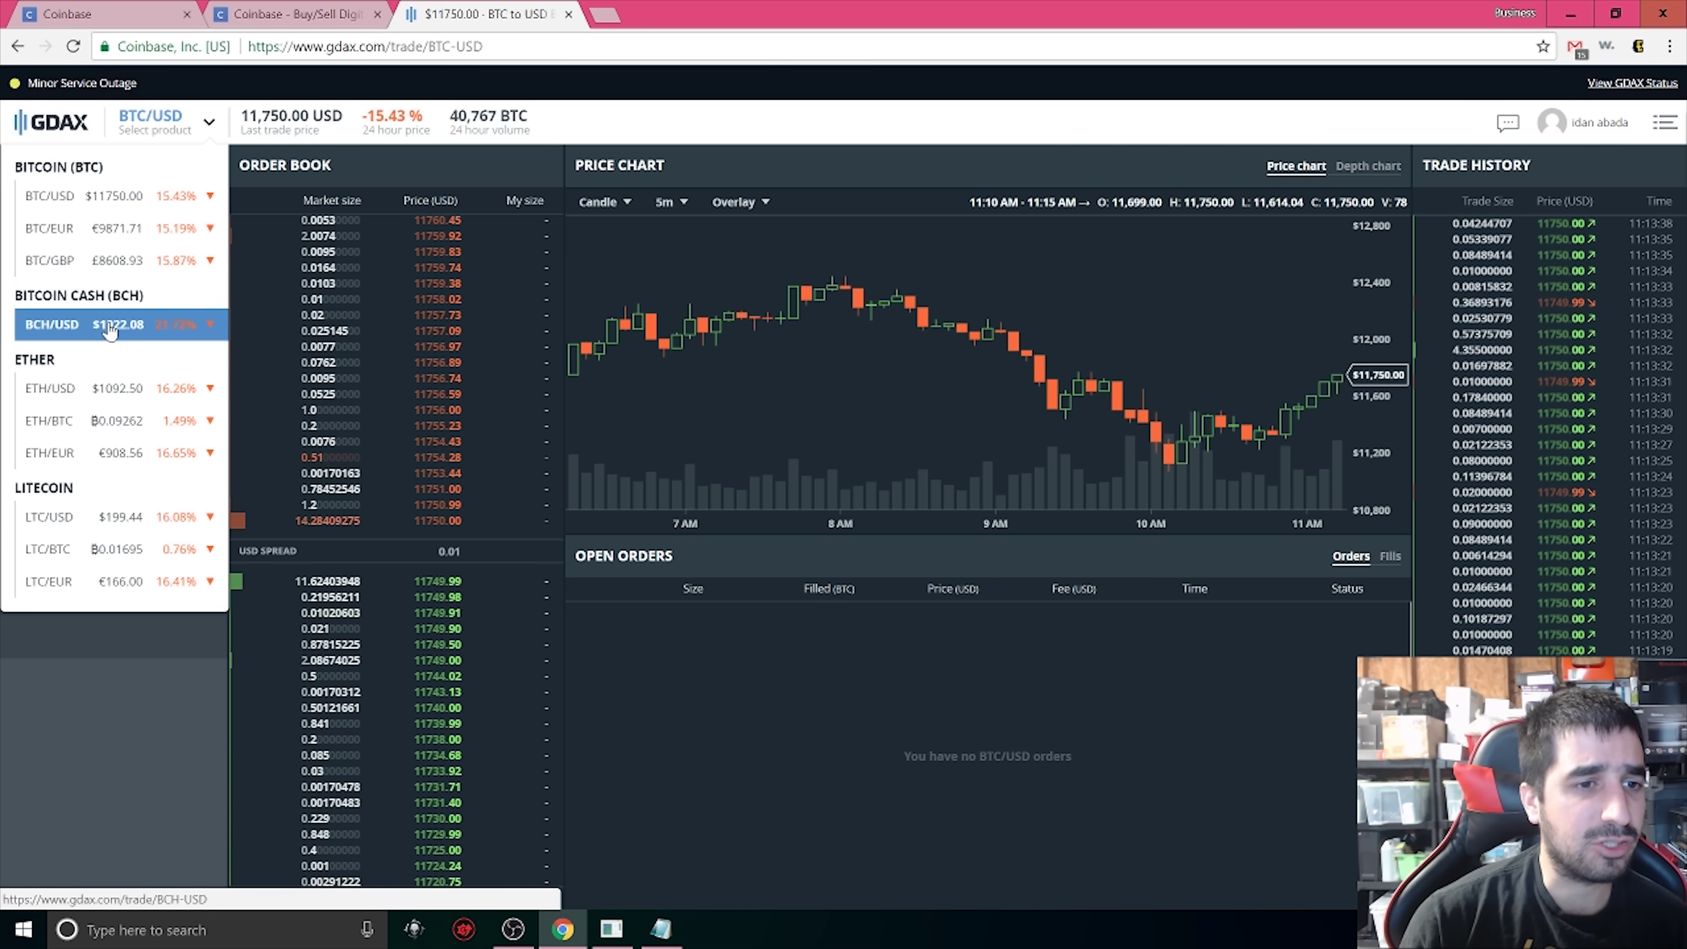
Switch to the BCH/USD market, then reopen the product list to compare the ETH and LTC pairs
click(156, 326)
double_click(171, 116)
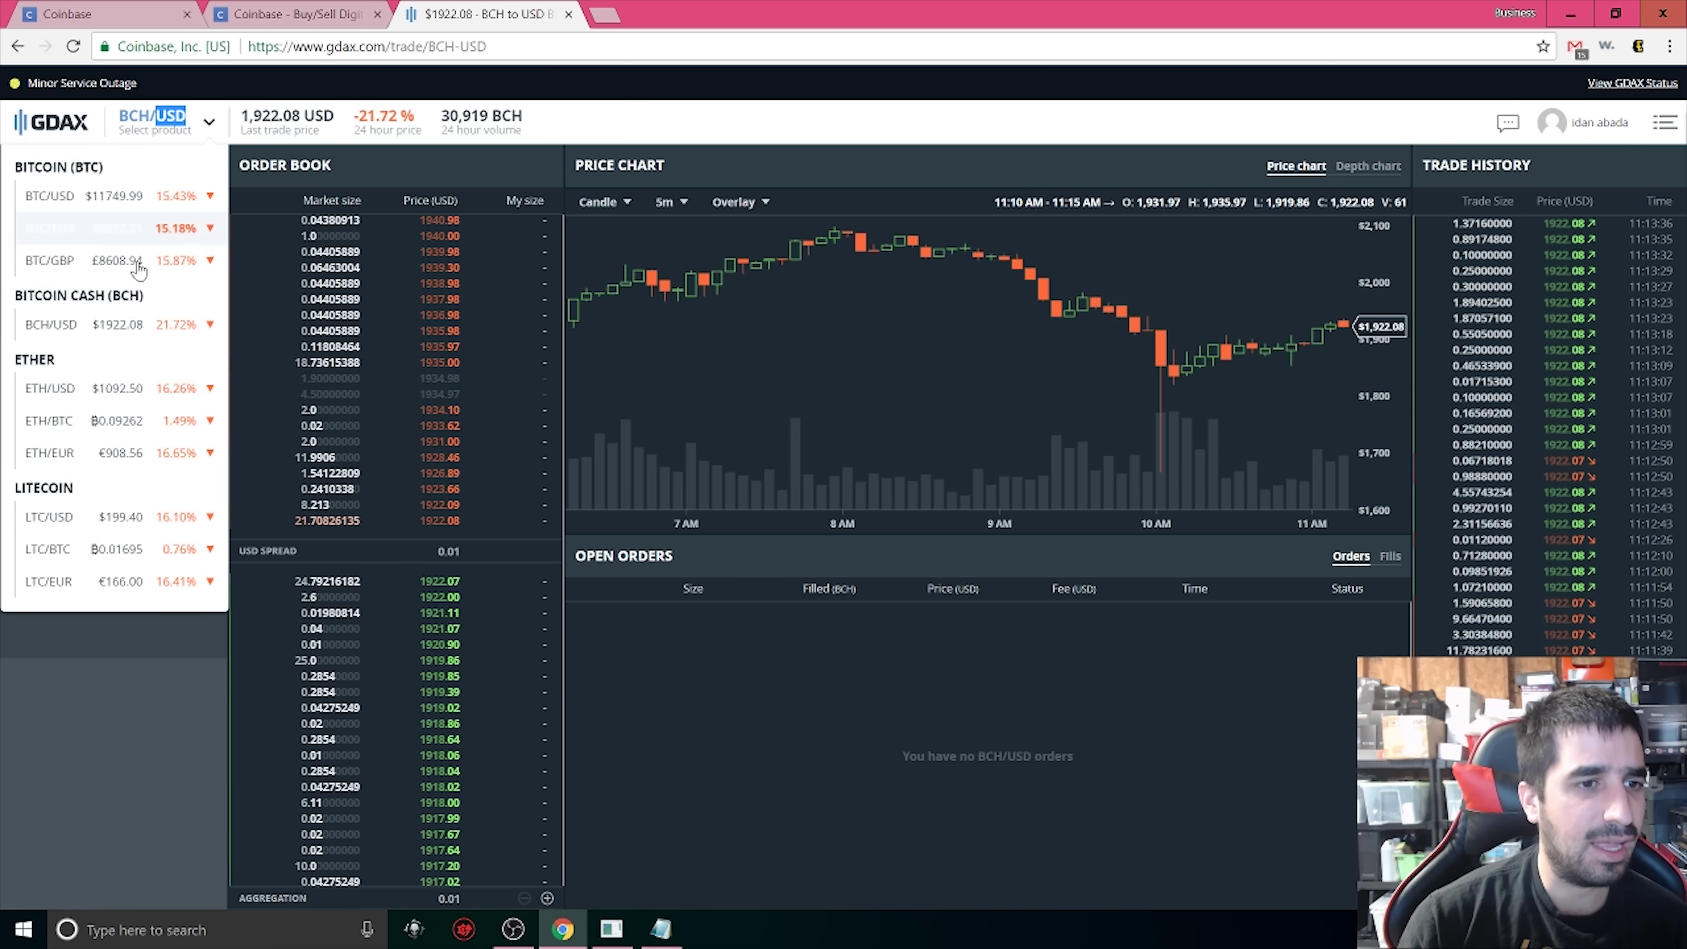
click(133, 324)
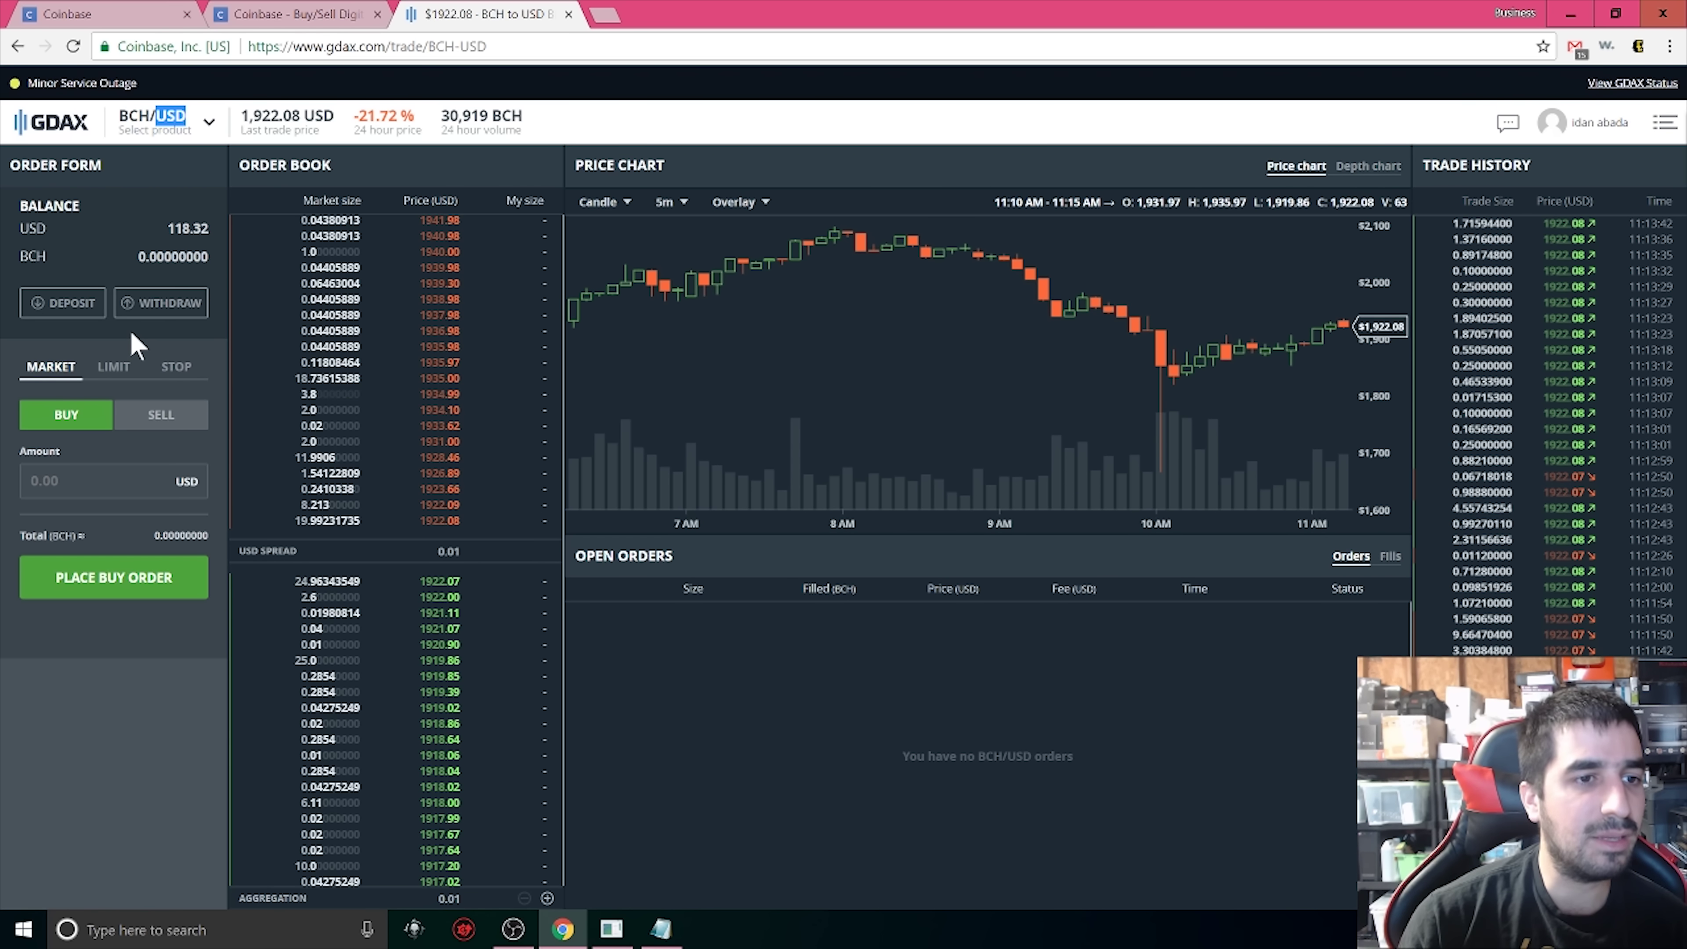
click(199, 122)
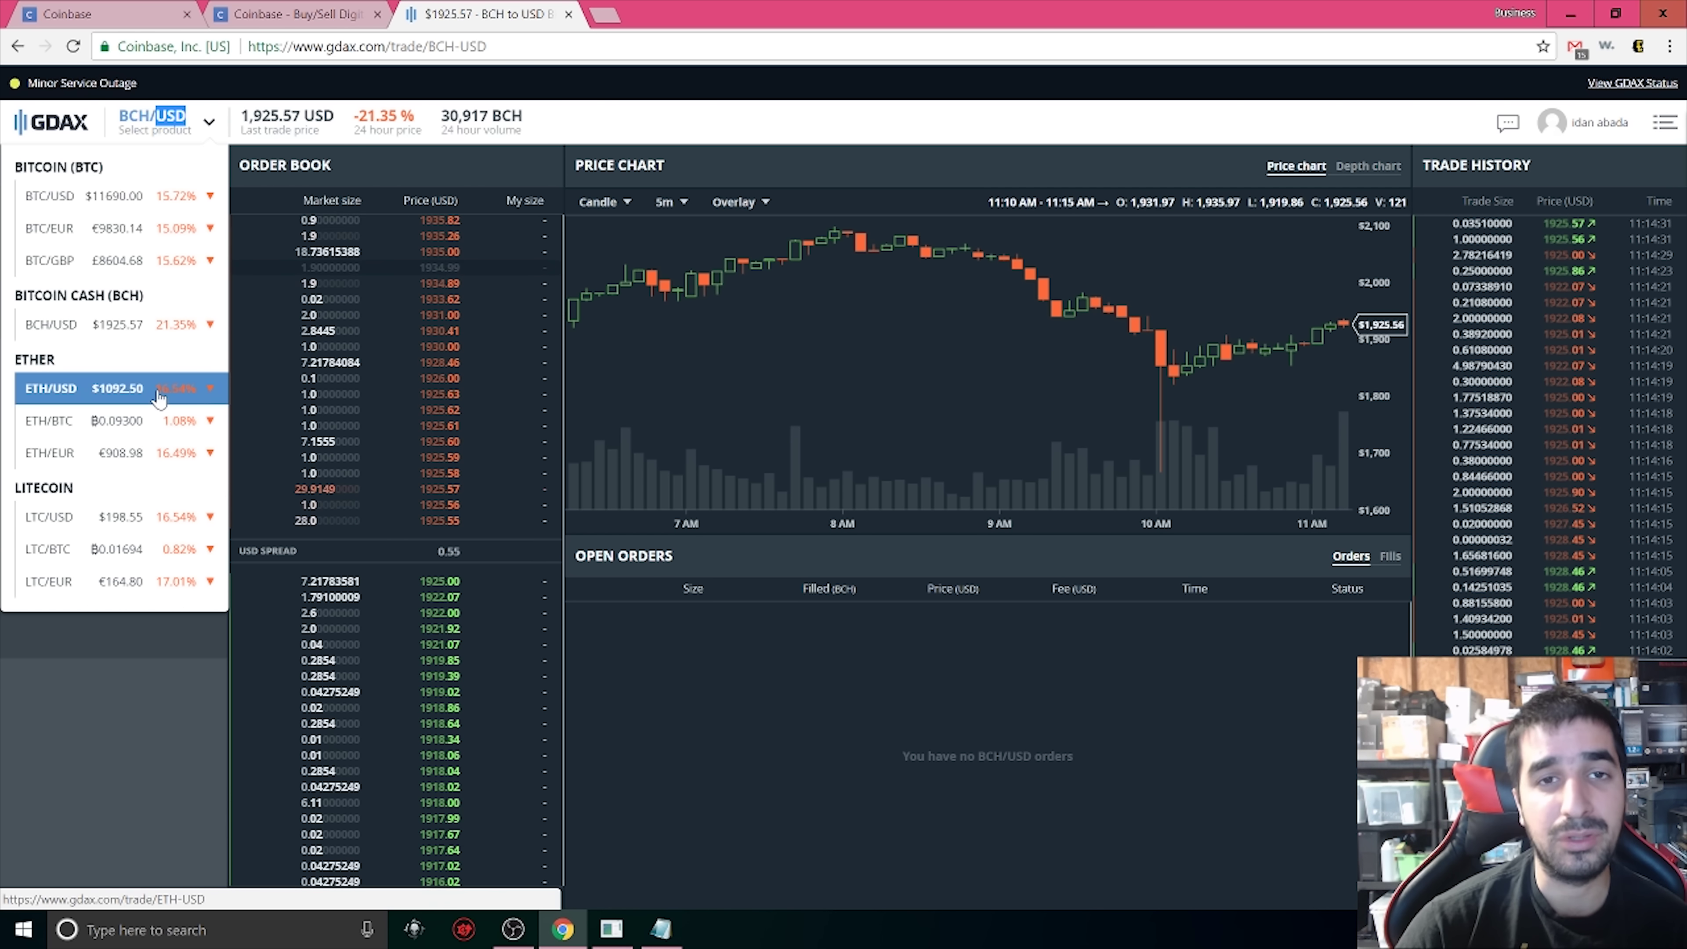
mouse_move(146, 132)
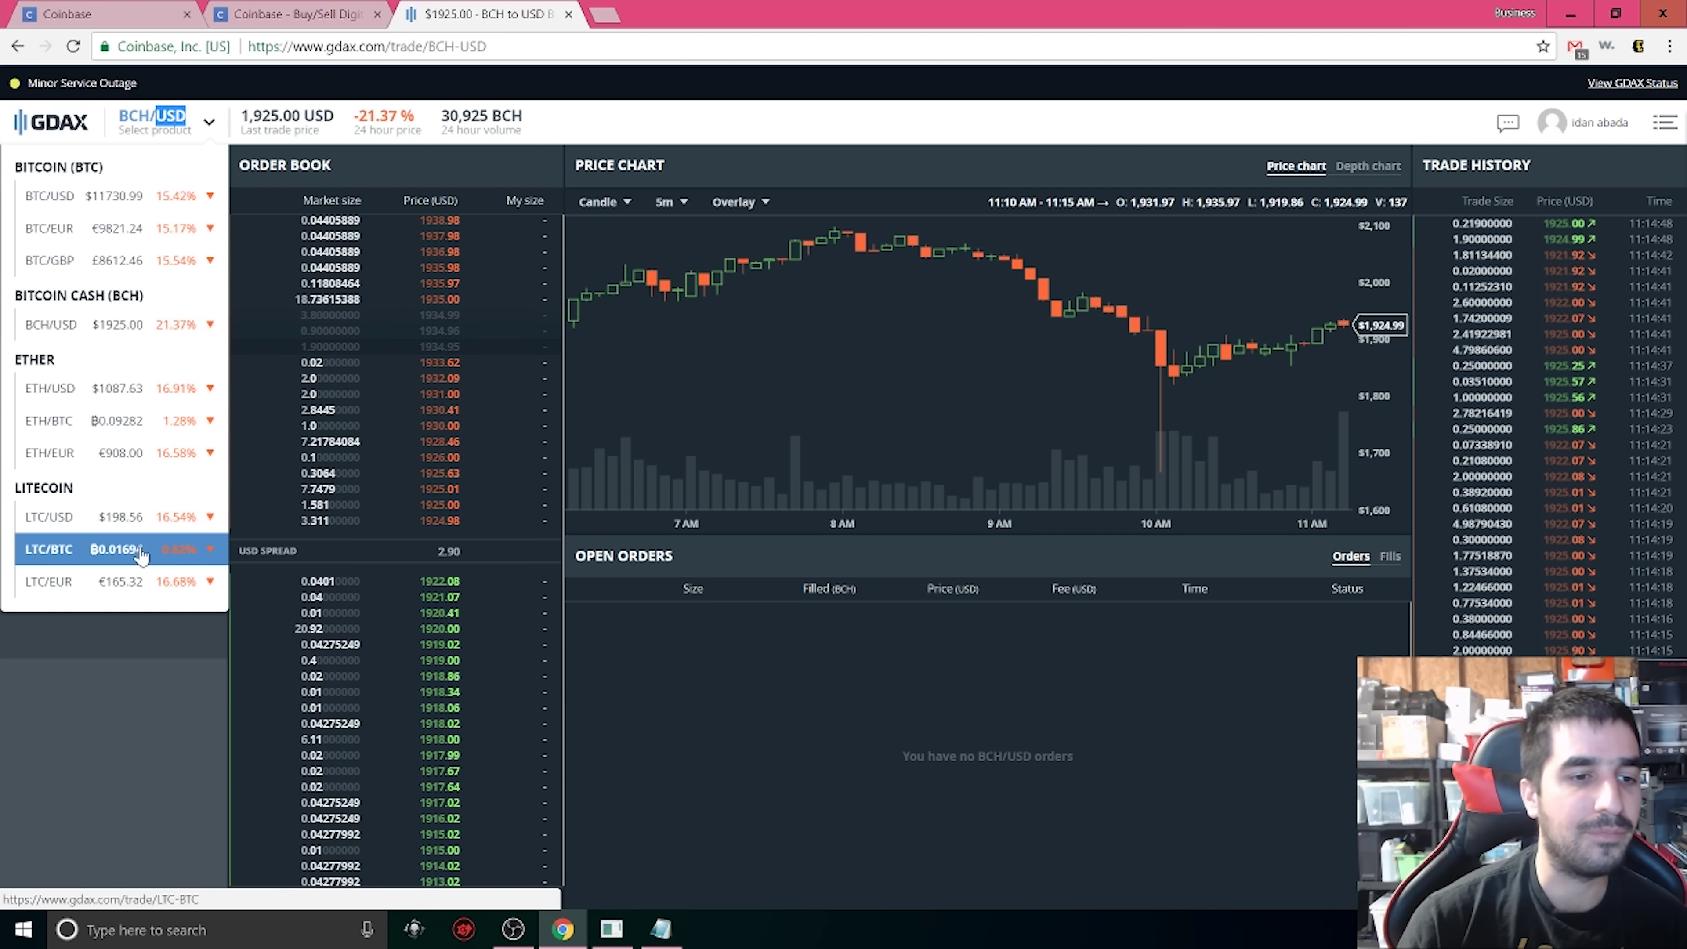
Try the BCH market and limit buy forms, entering a 68.32 dollar amount, ending on Limit
click(174, 327)
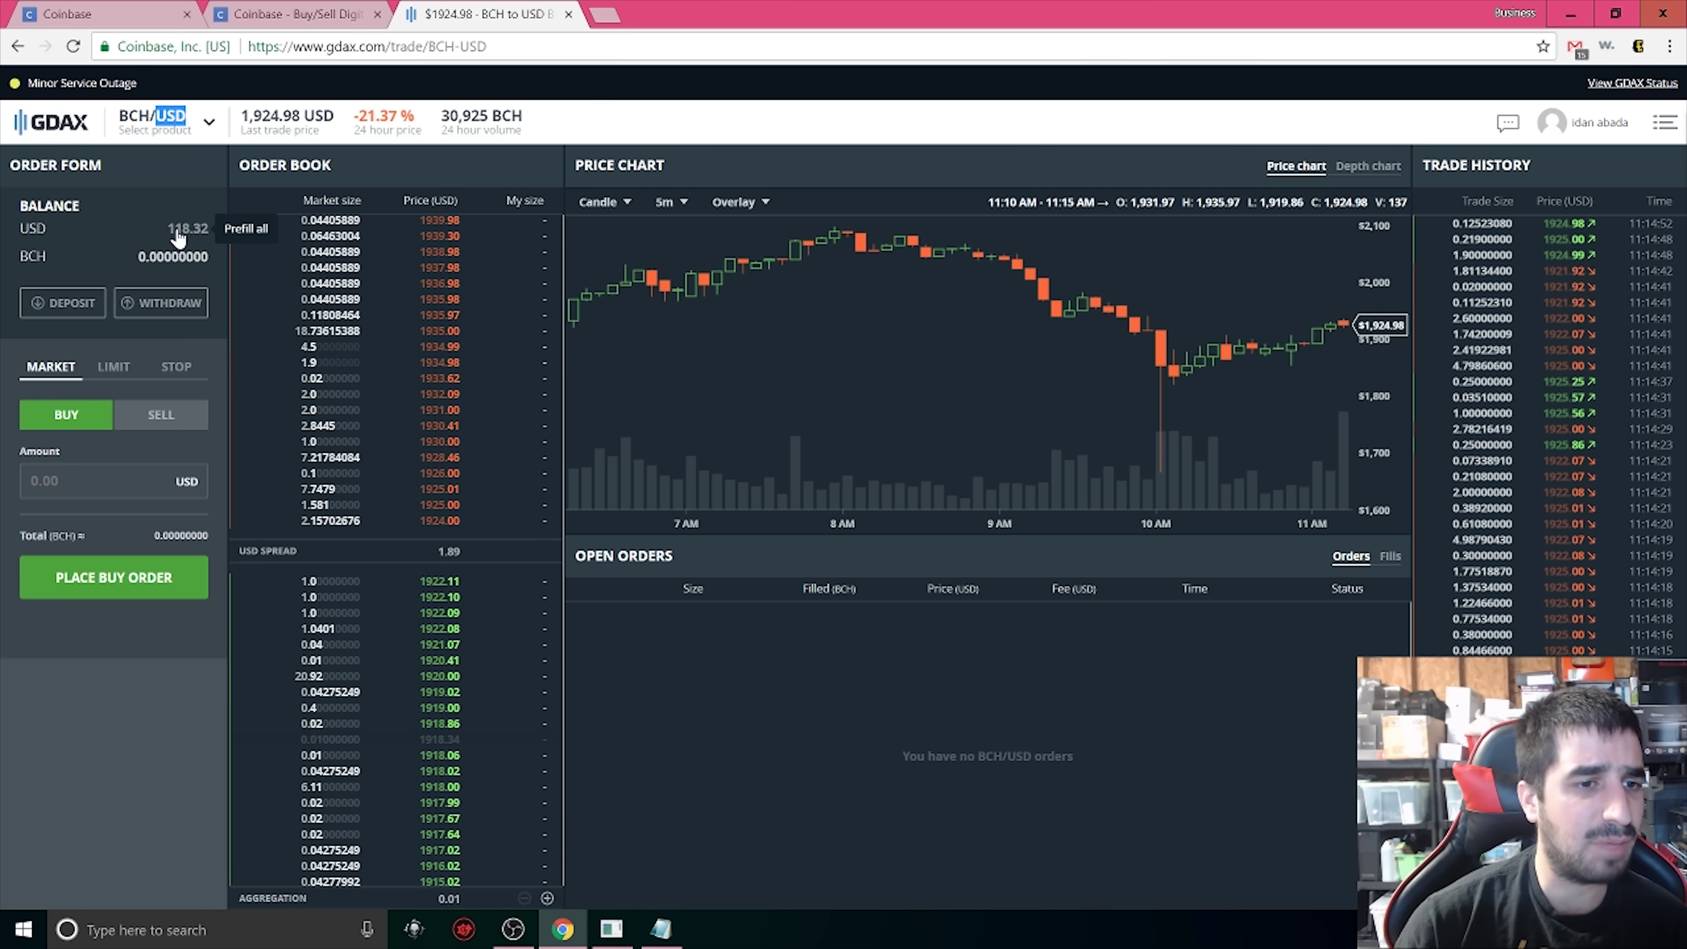
click(130, 479)
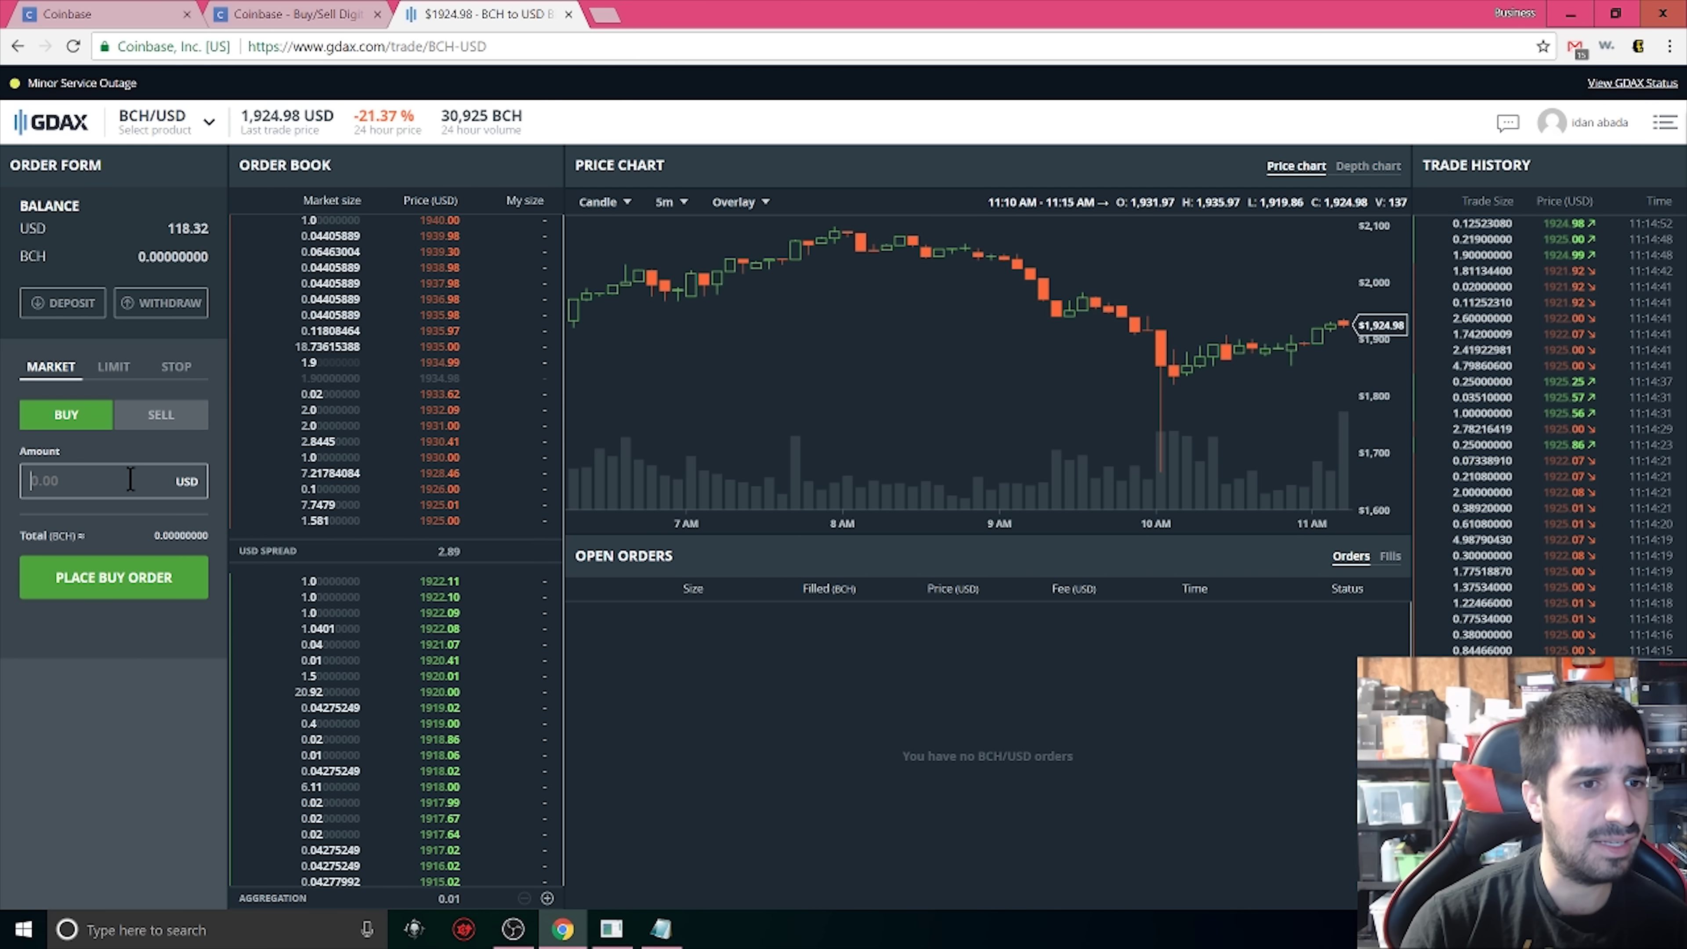
text(68.32)
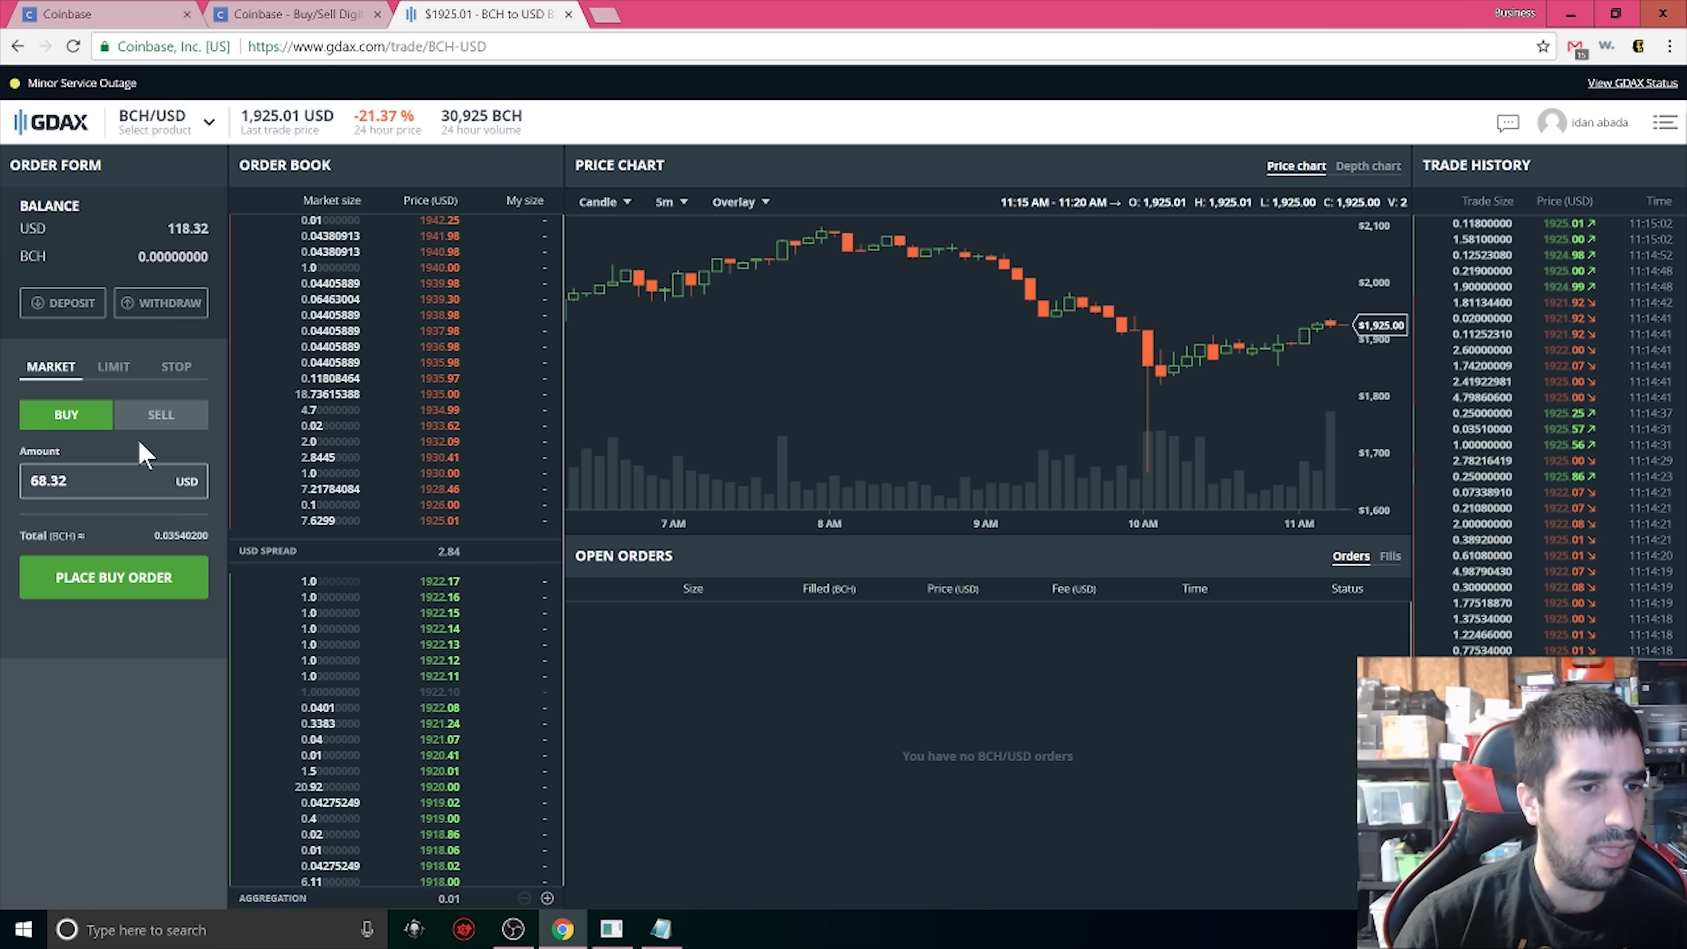
click(114, 366)
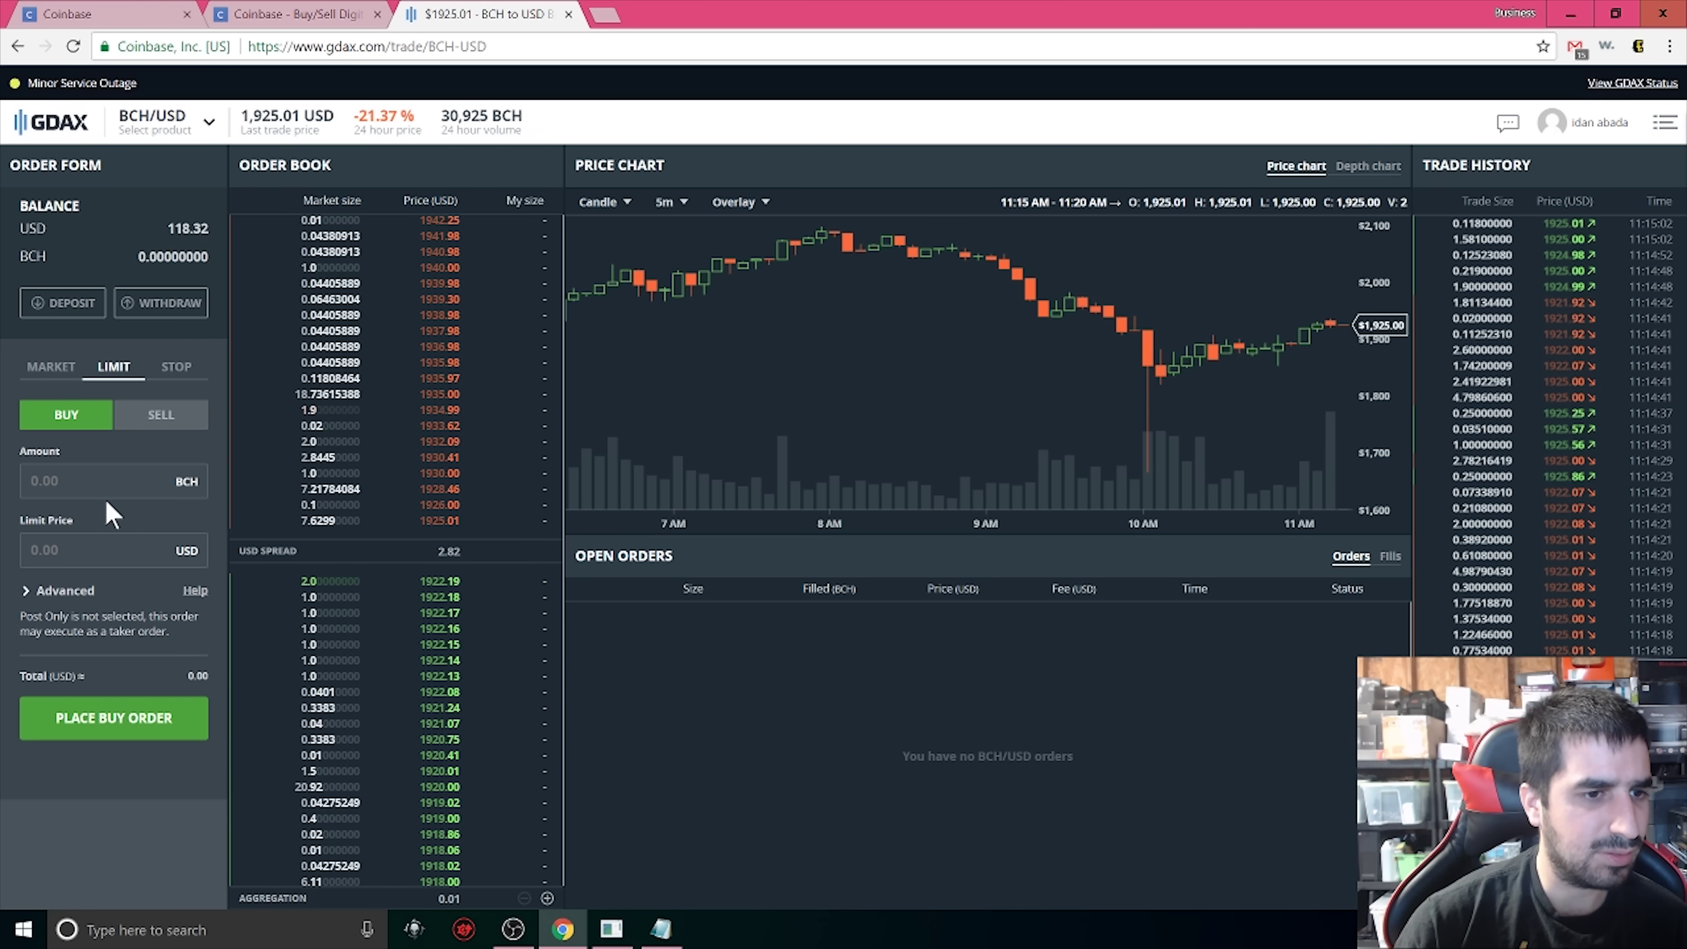
click(102, 544)
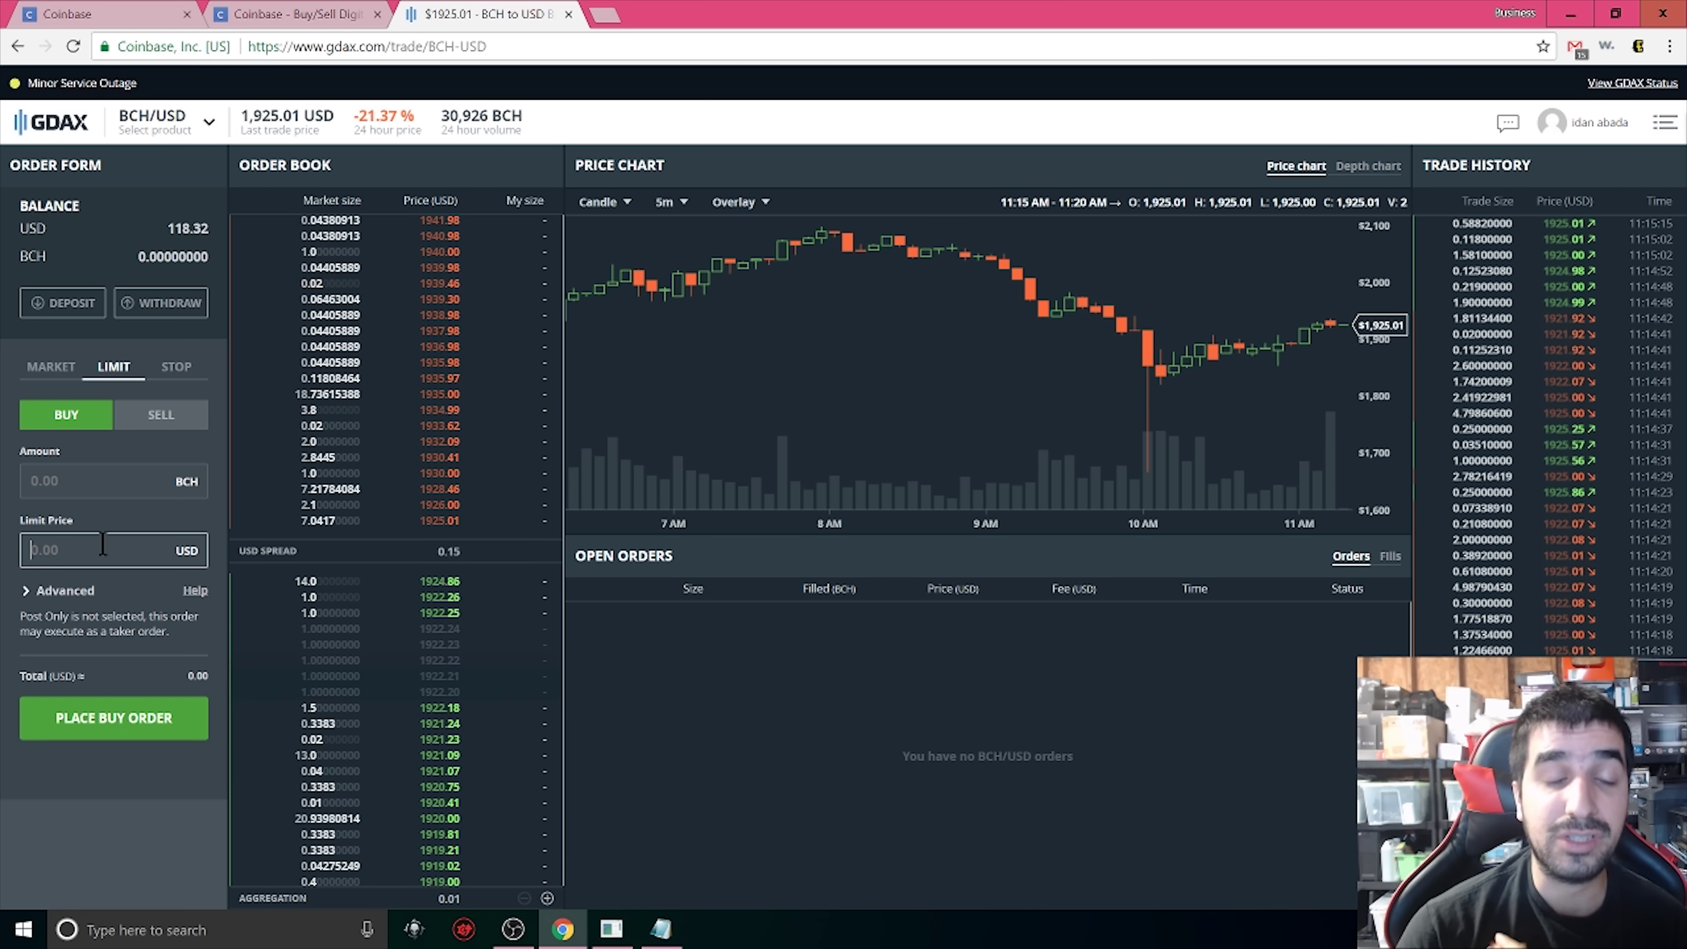
click(51, 366)
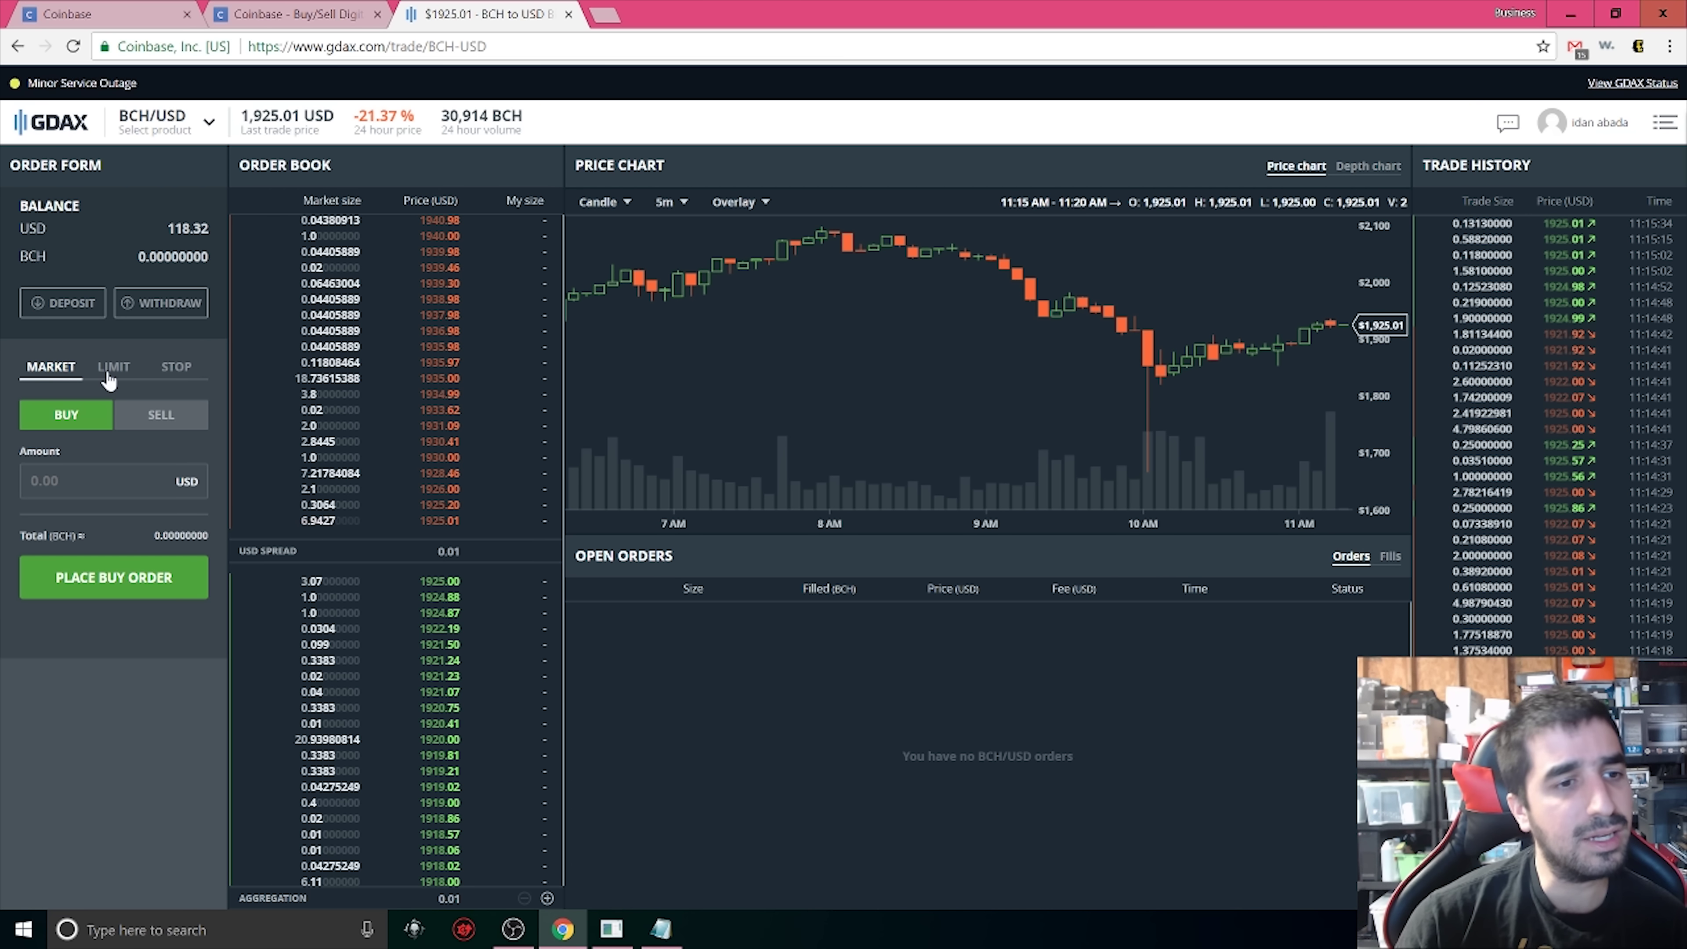
click(114, 368)
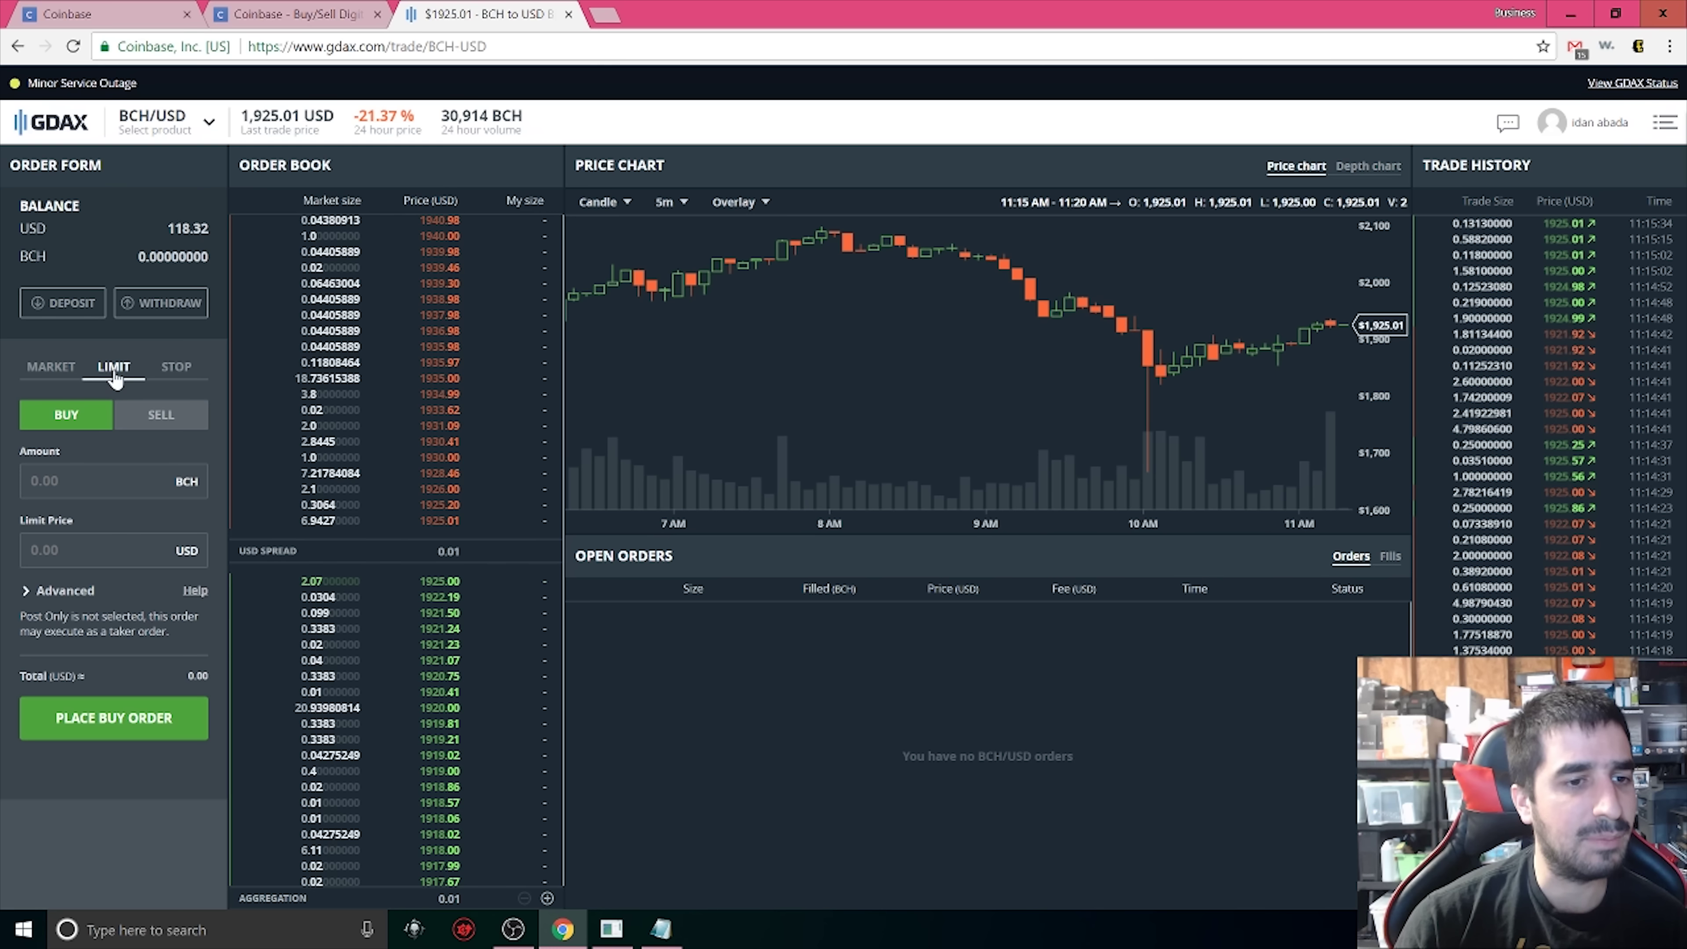
Fill the limit buy with a 1920 limit price and an amount of 0.06 BCH
click(133, 487)
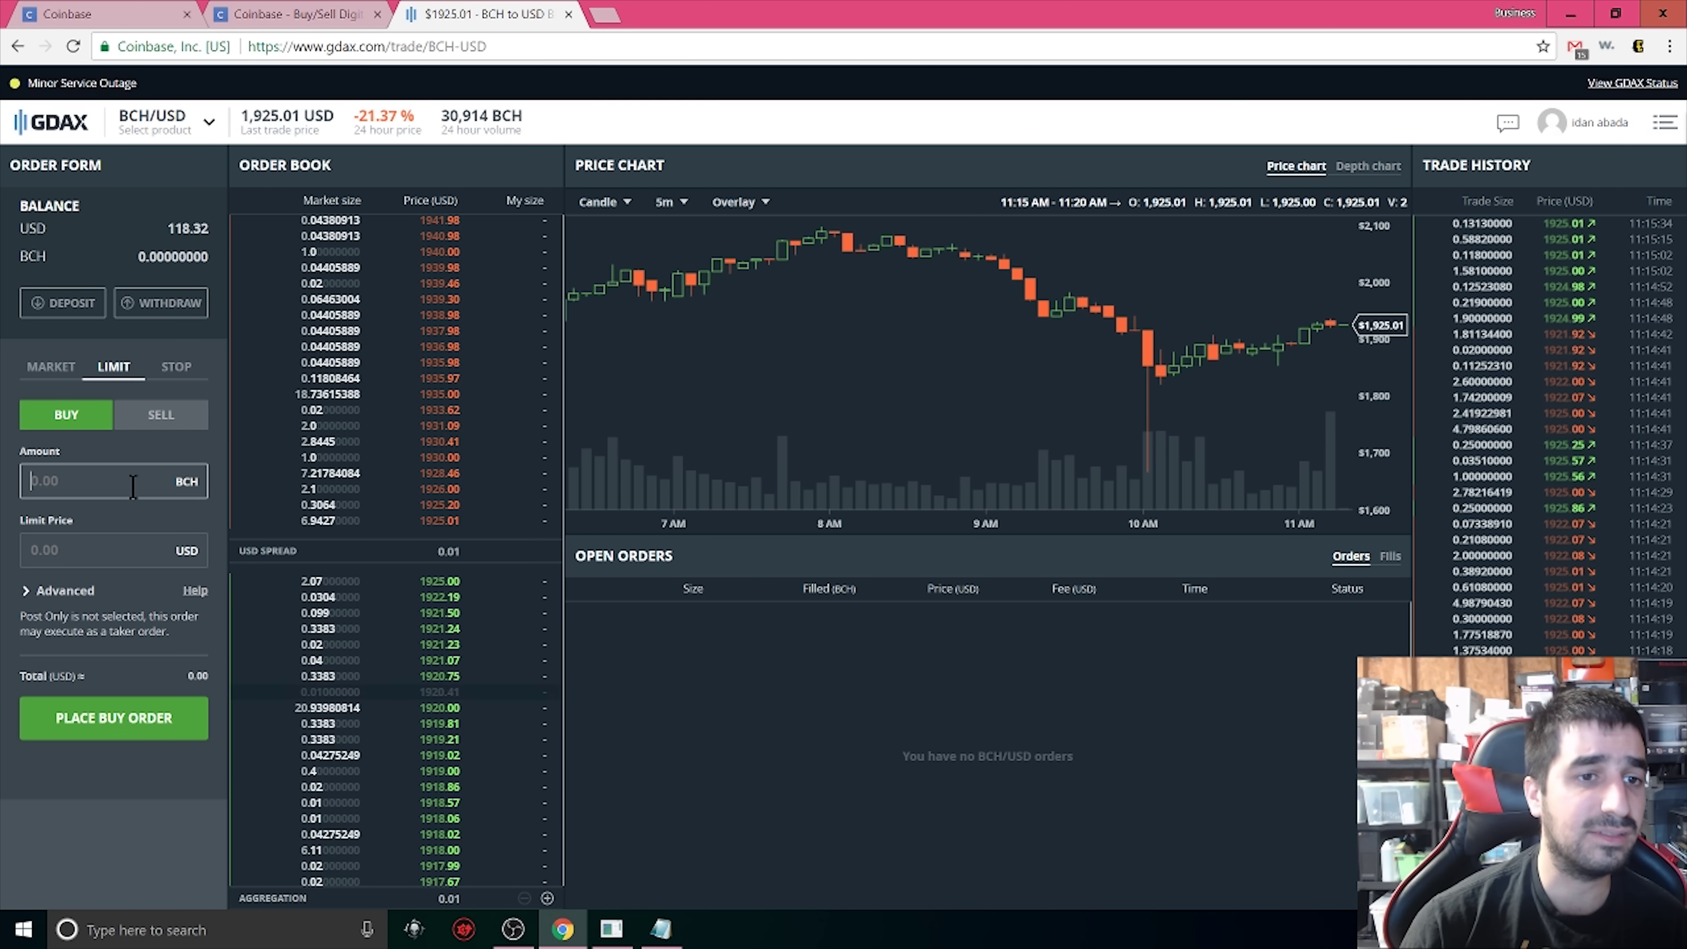
click(104, 535)
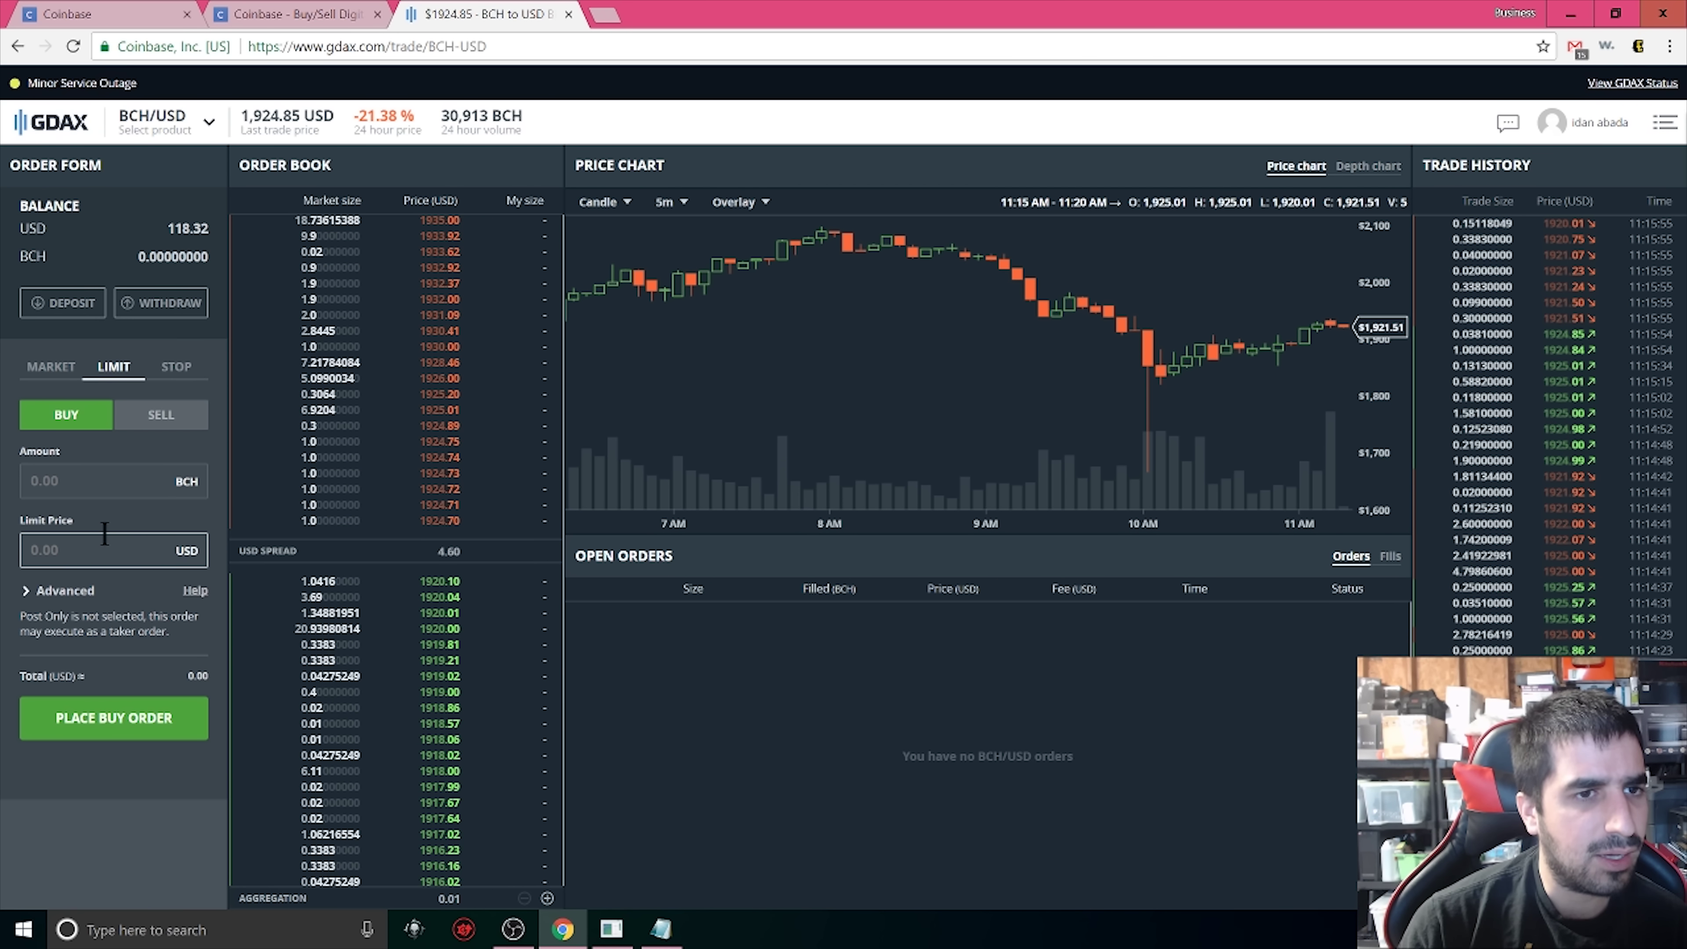
text(1920)
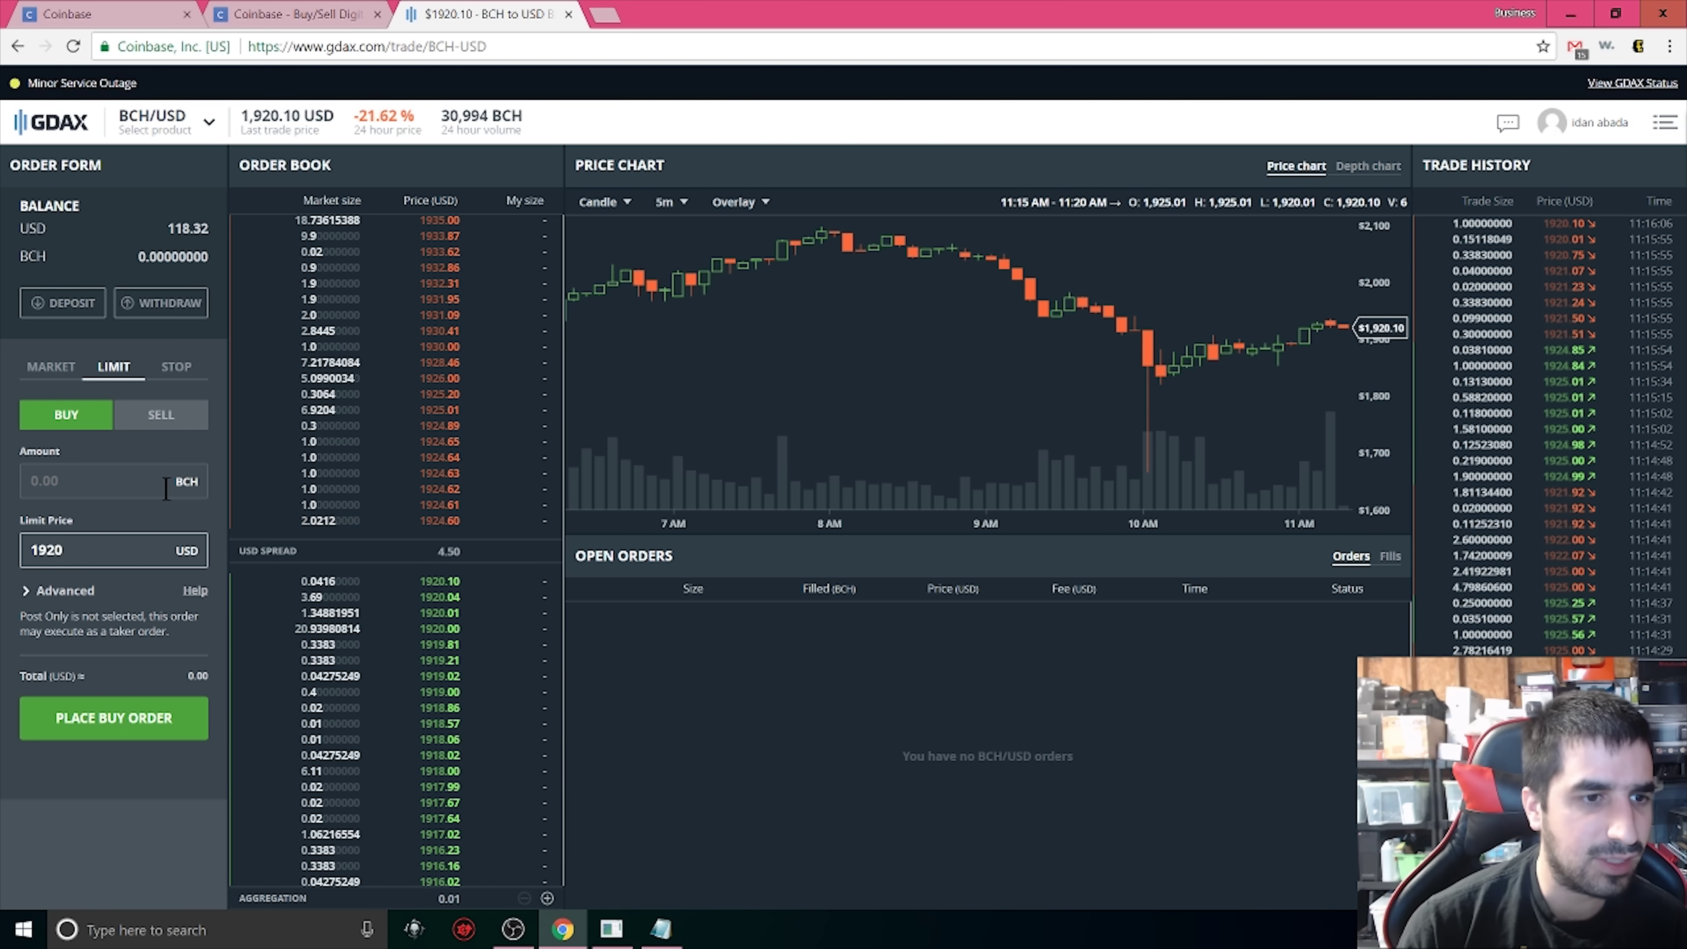
click(144, 483)
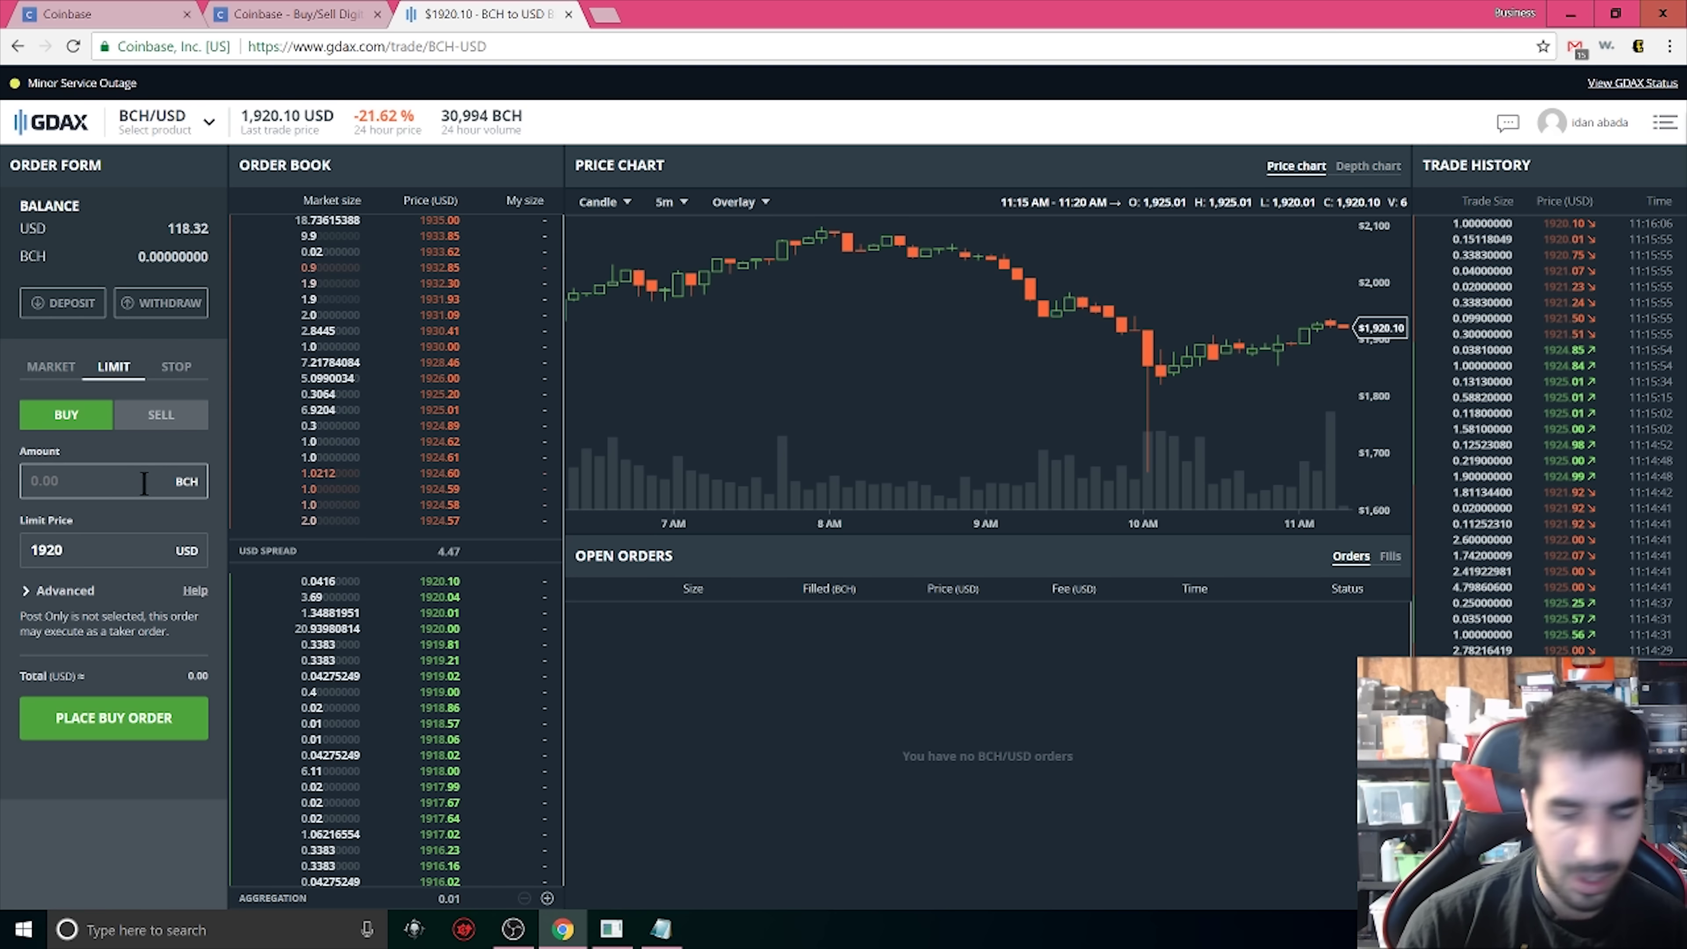
text(0.1)
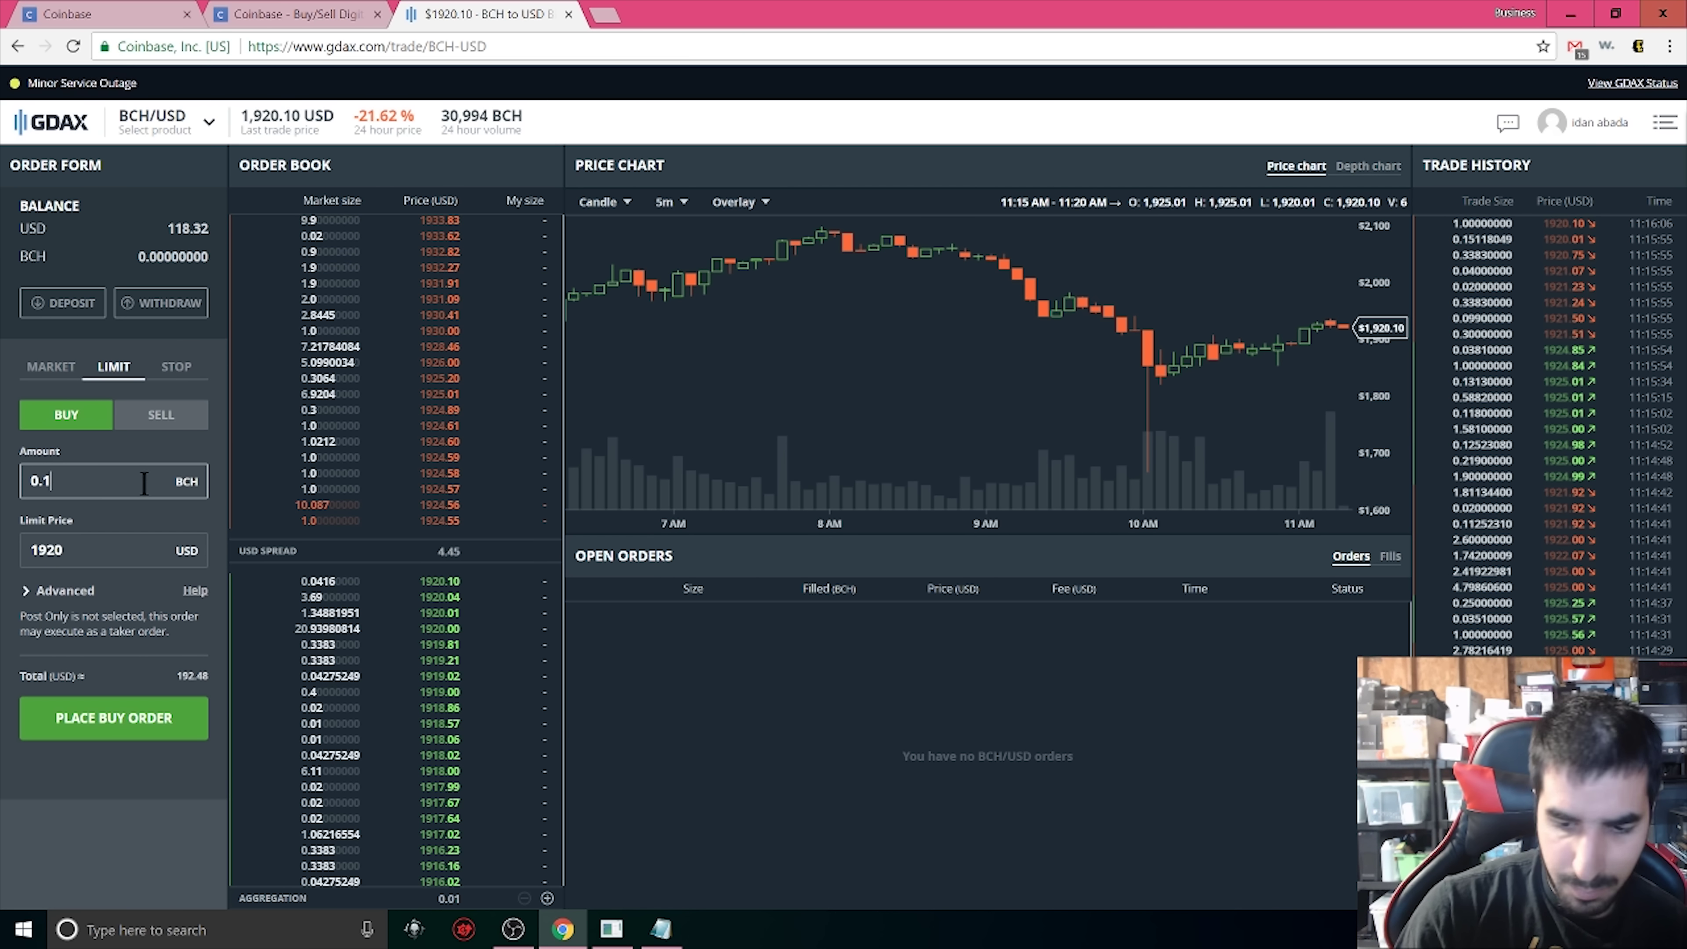
text(0)
key(BackSpace)
text(05)
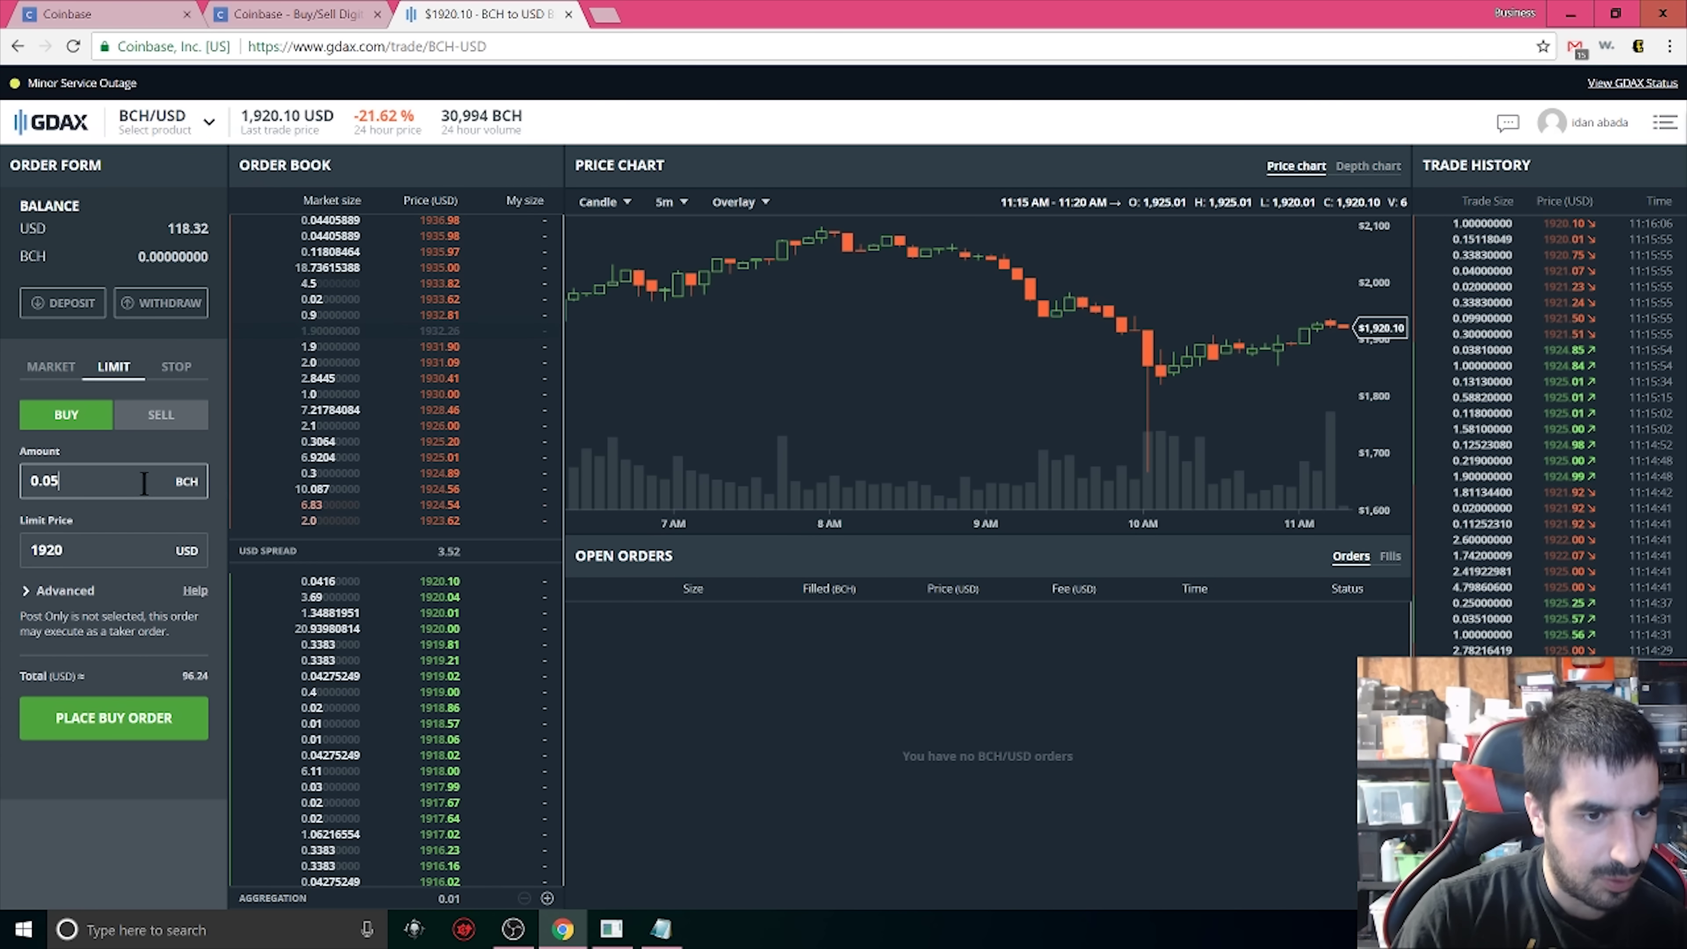
key(BackSpace)
text(6)
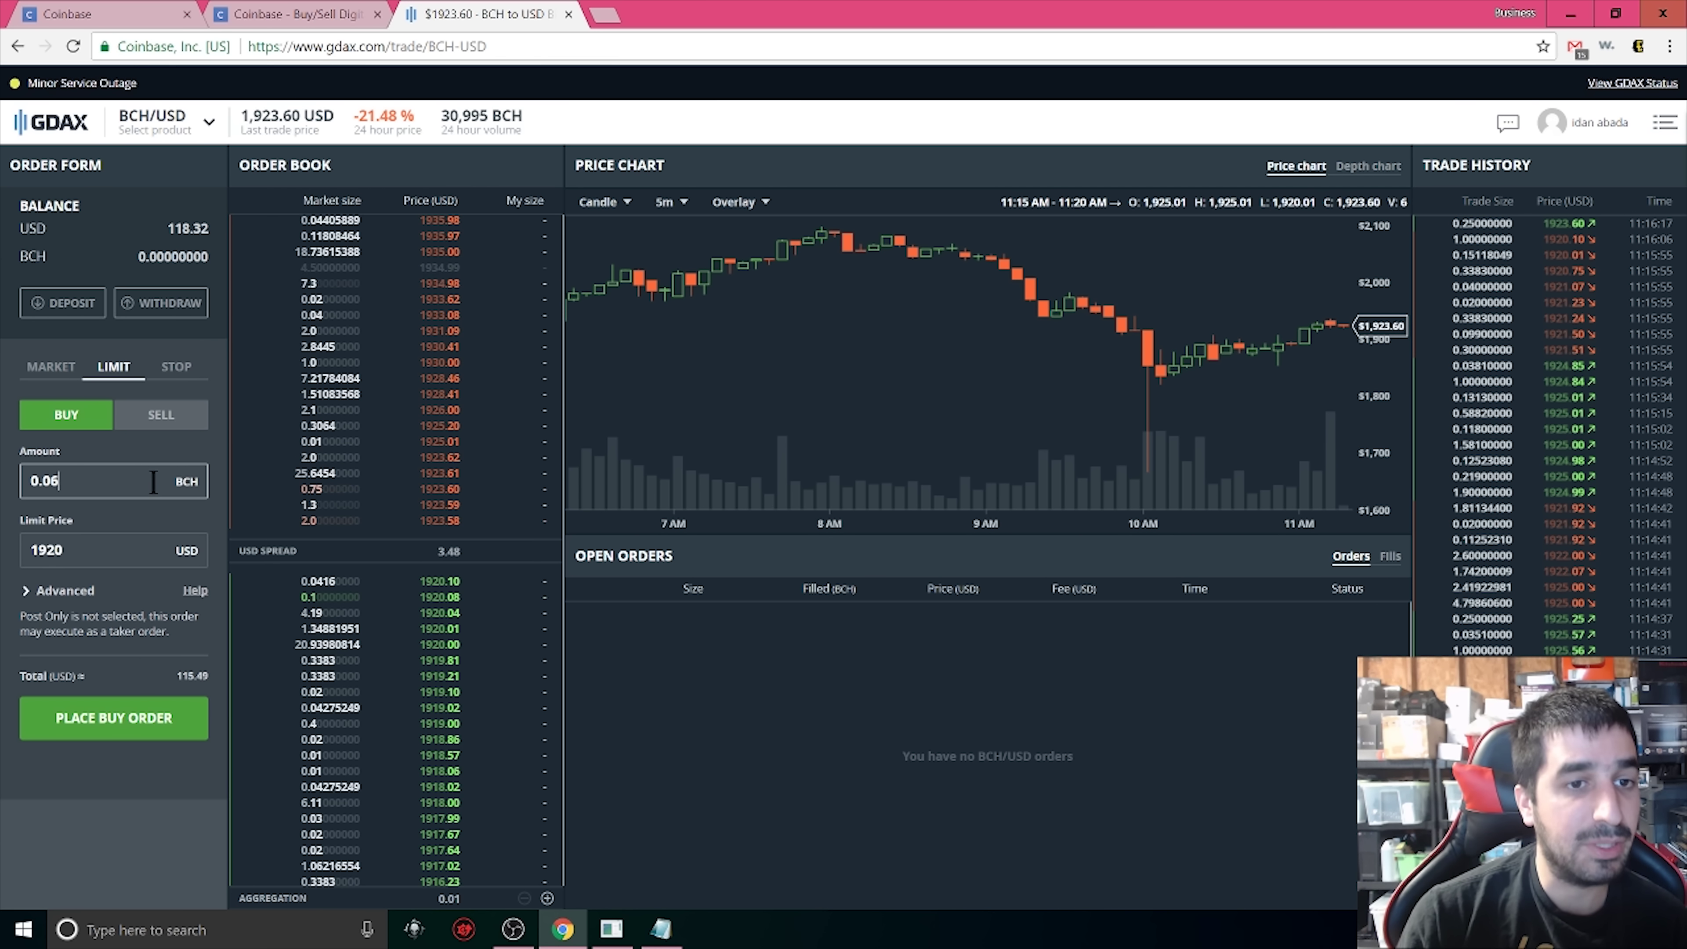
Place the 0.06 BCH limit buy at 1920 USD
click(142, 719)
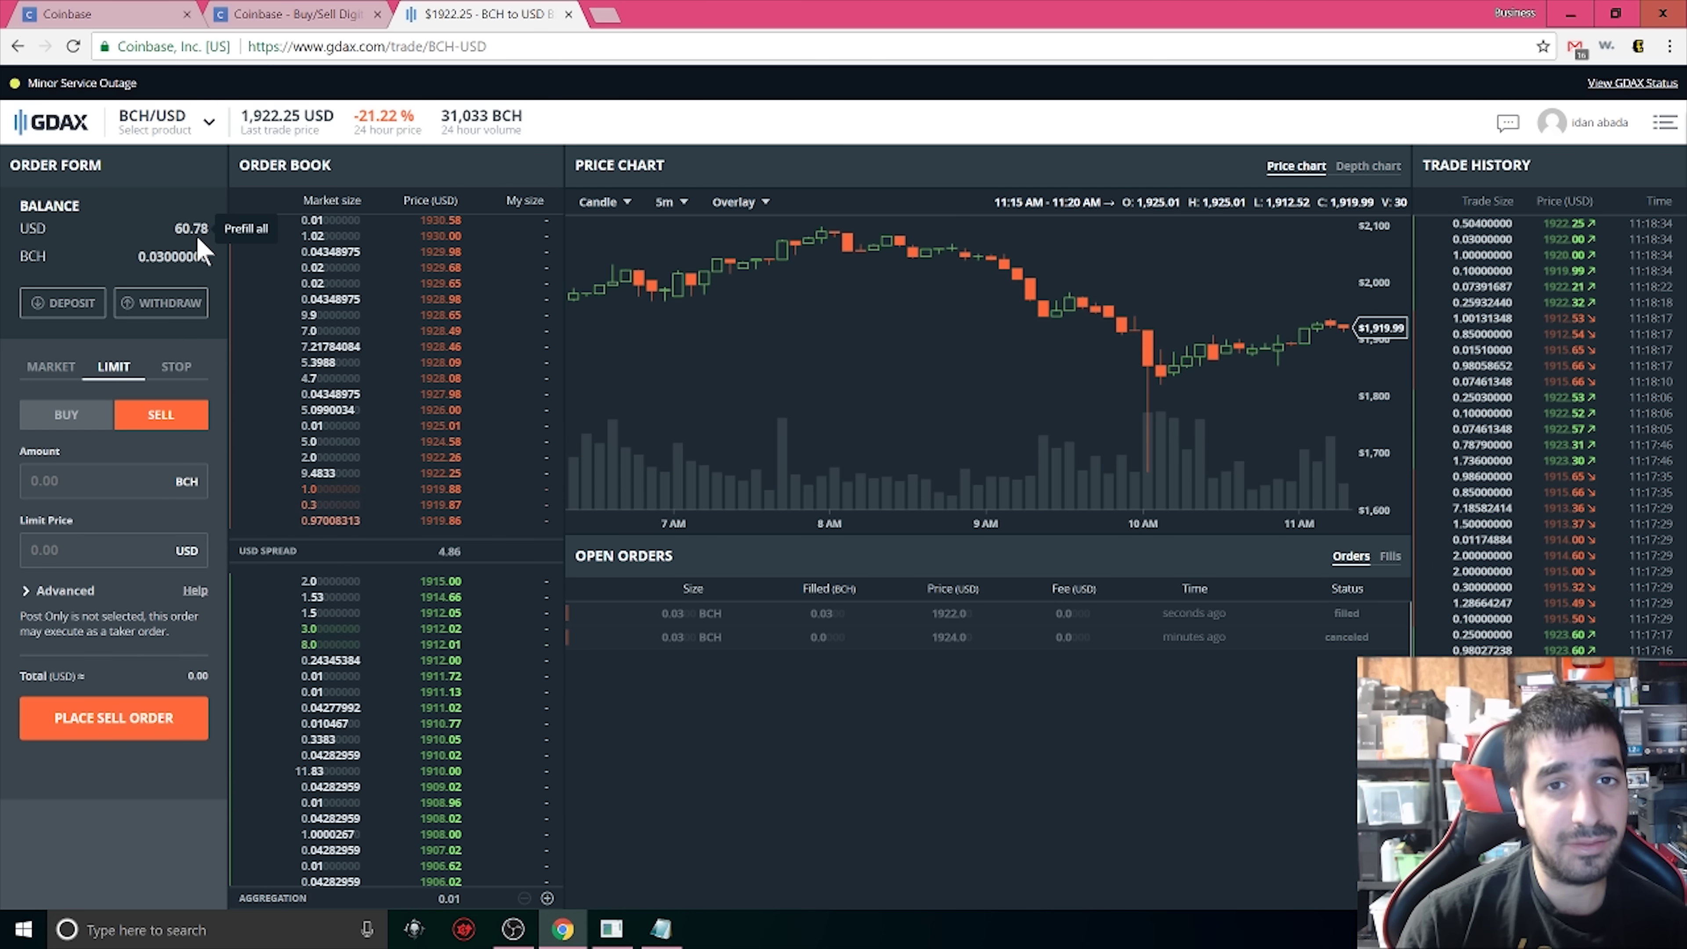
Switch to ETH/USD and place a $40 market buy of Ethereum
click(160, 121)
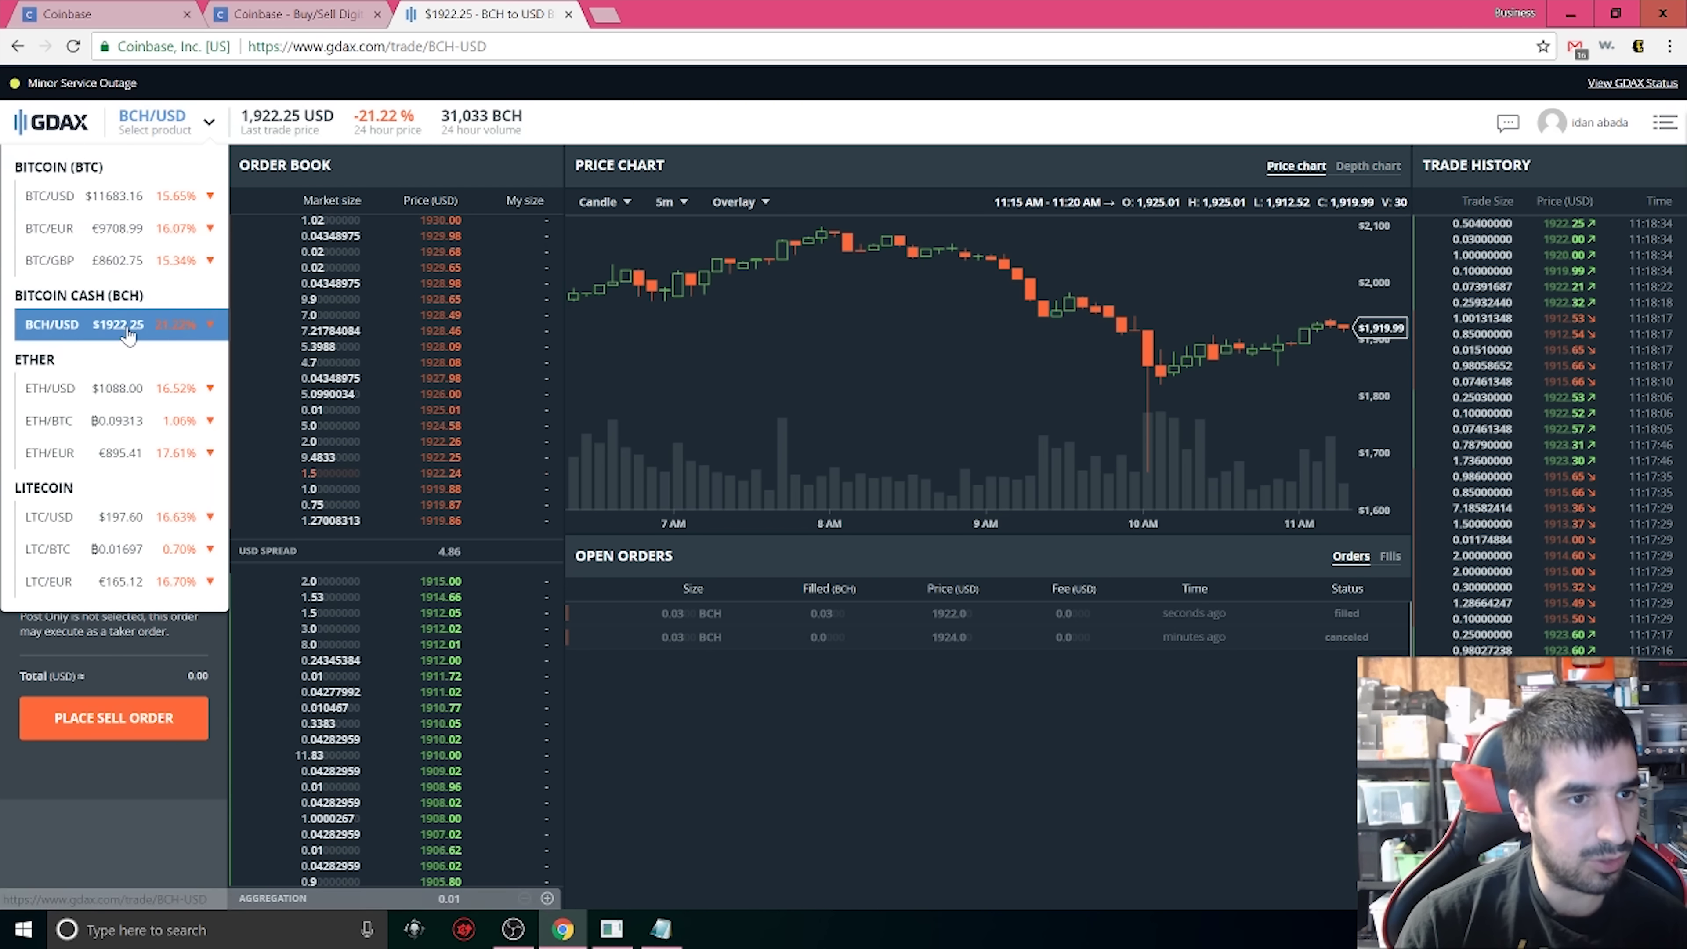
click(138, 392)
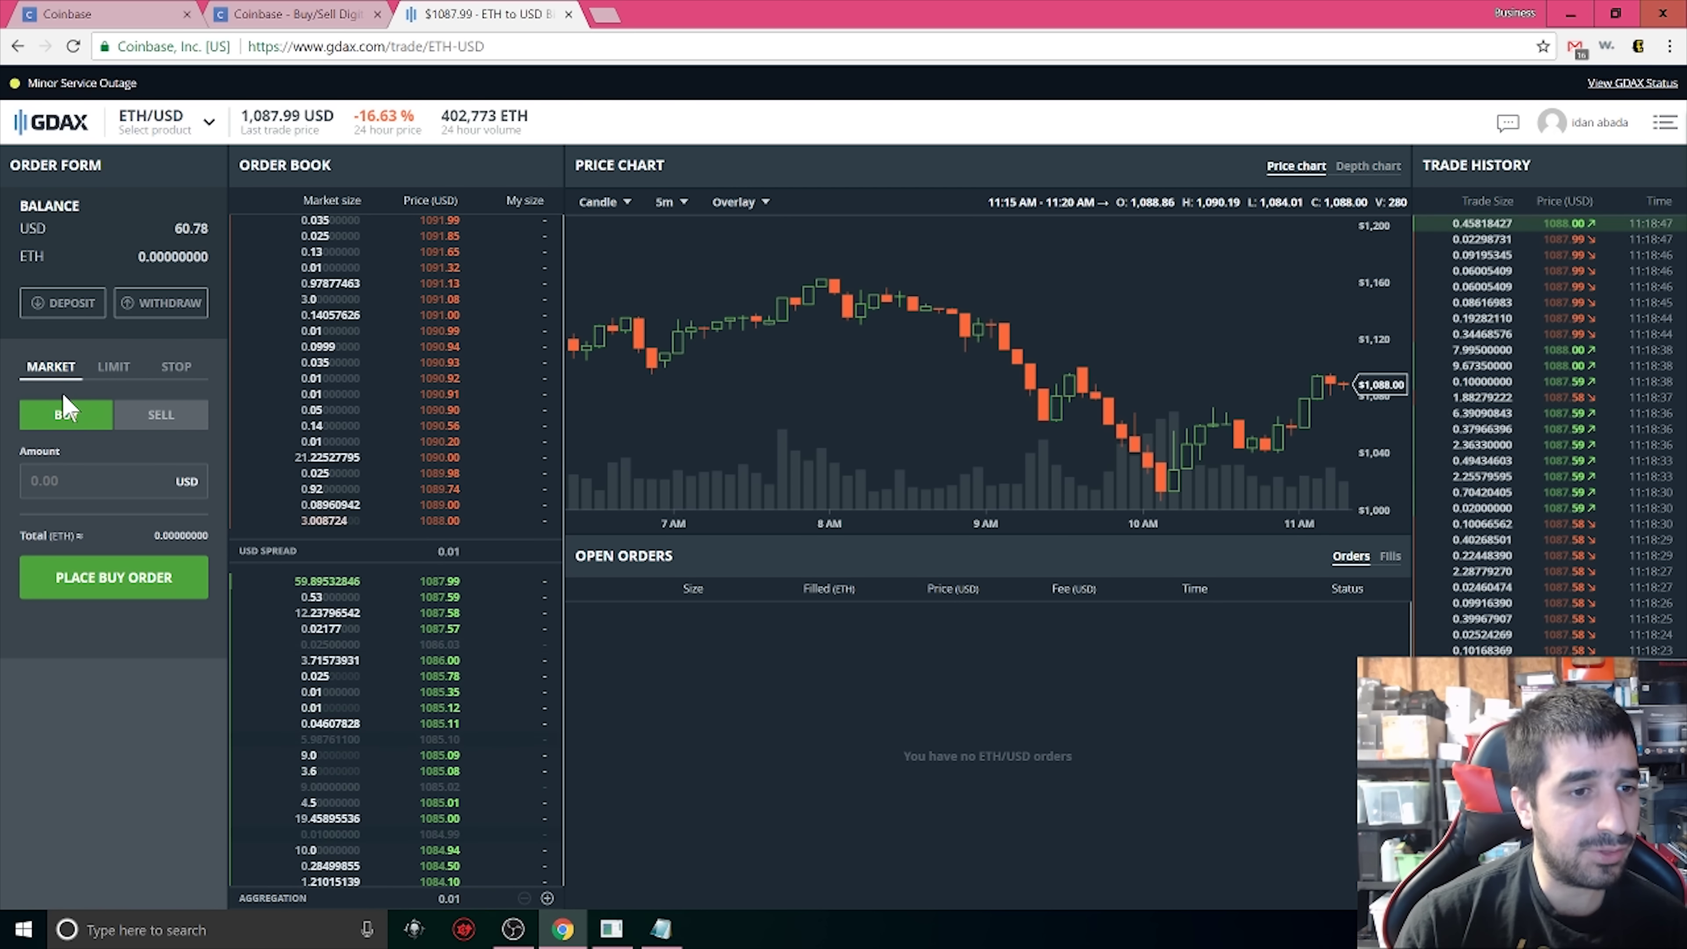
click(70, 465)
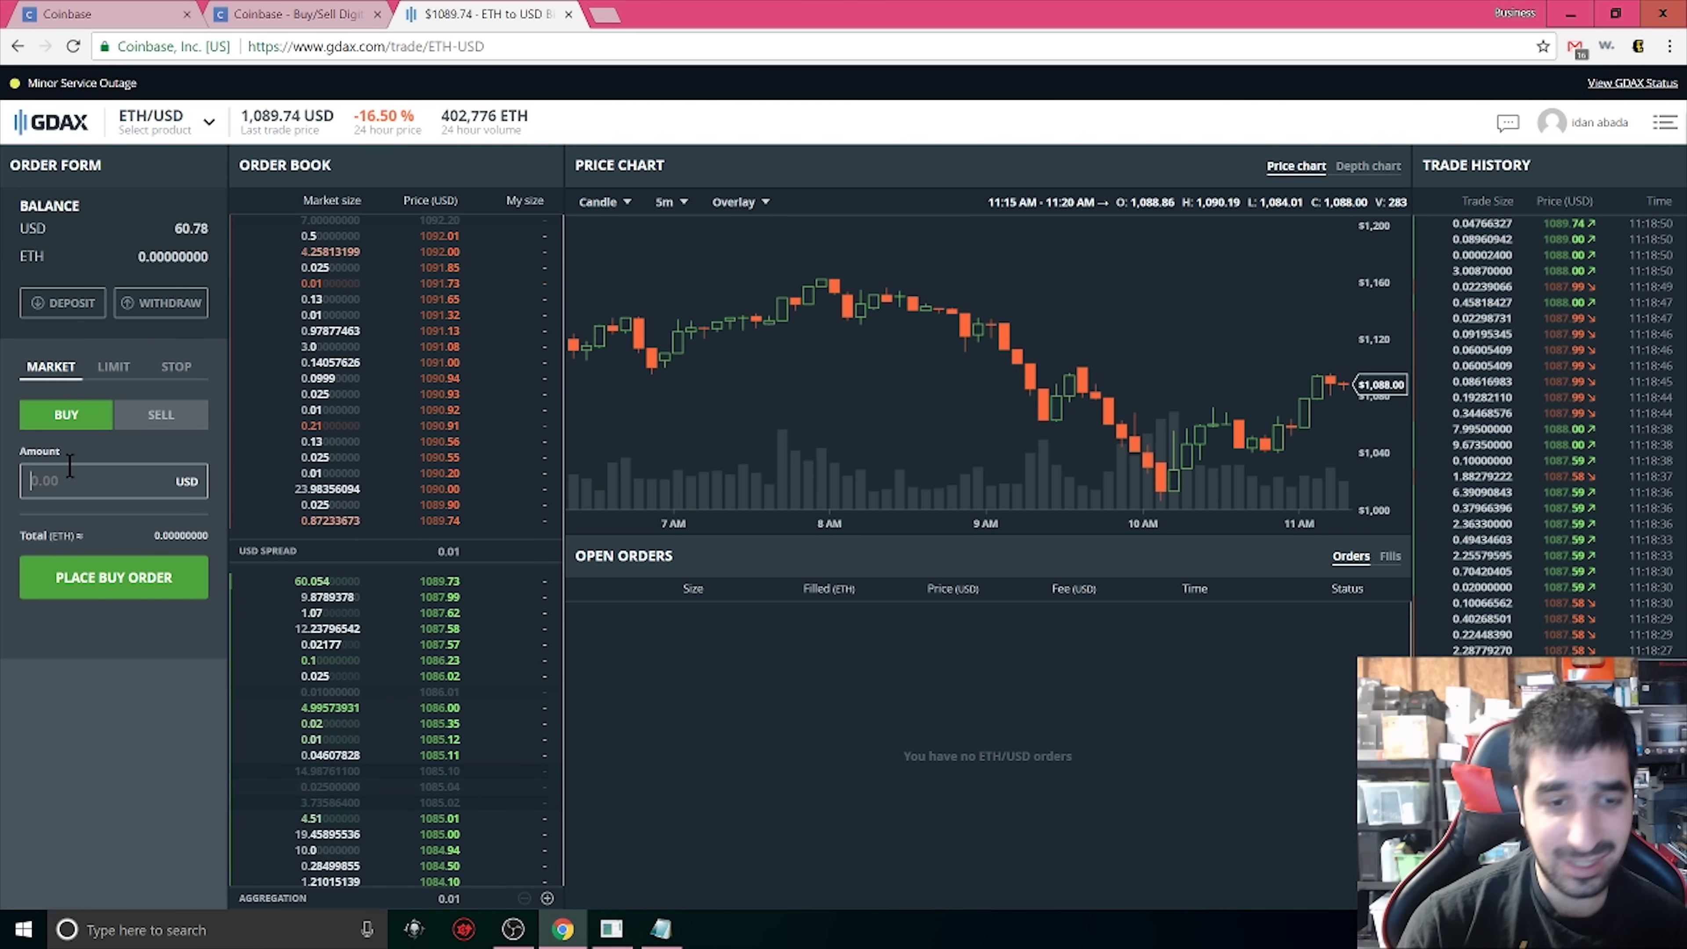
text(30)
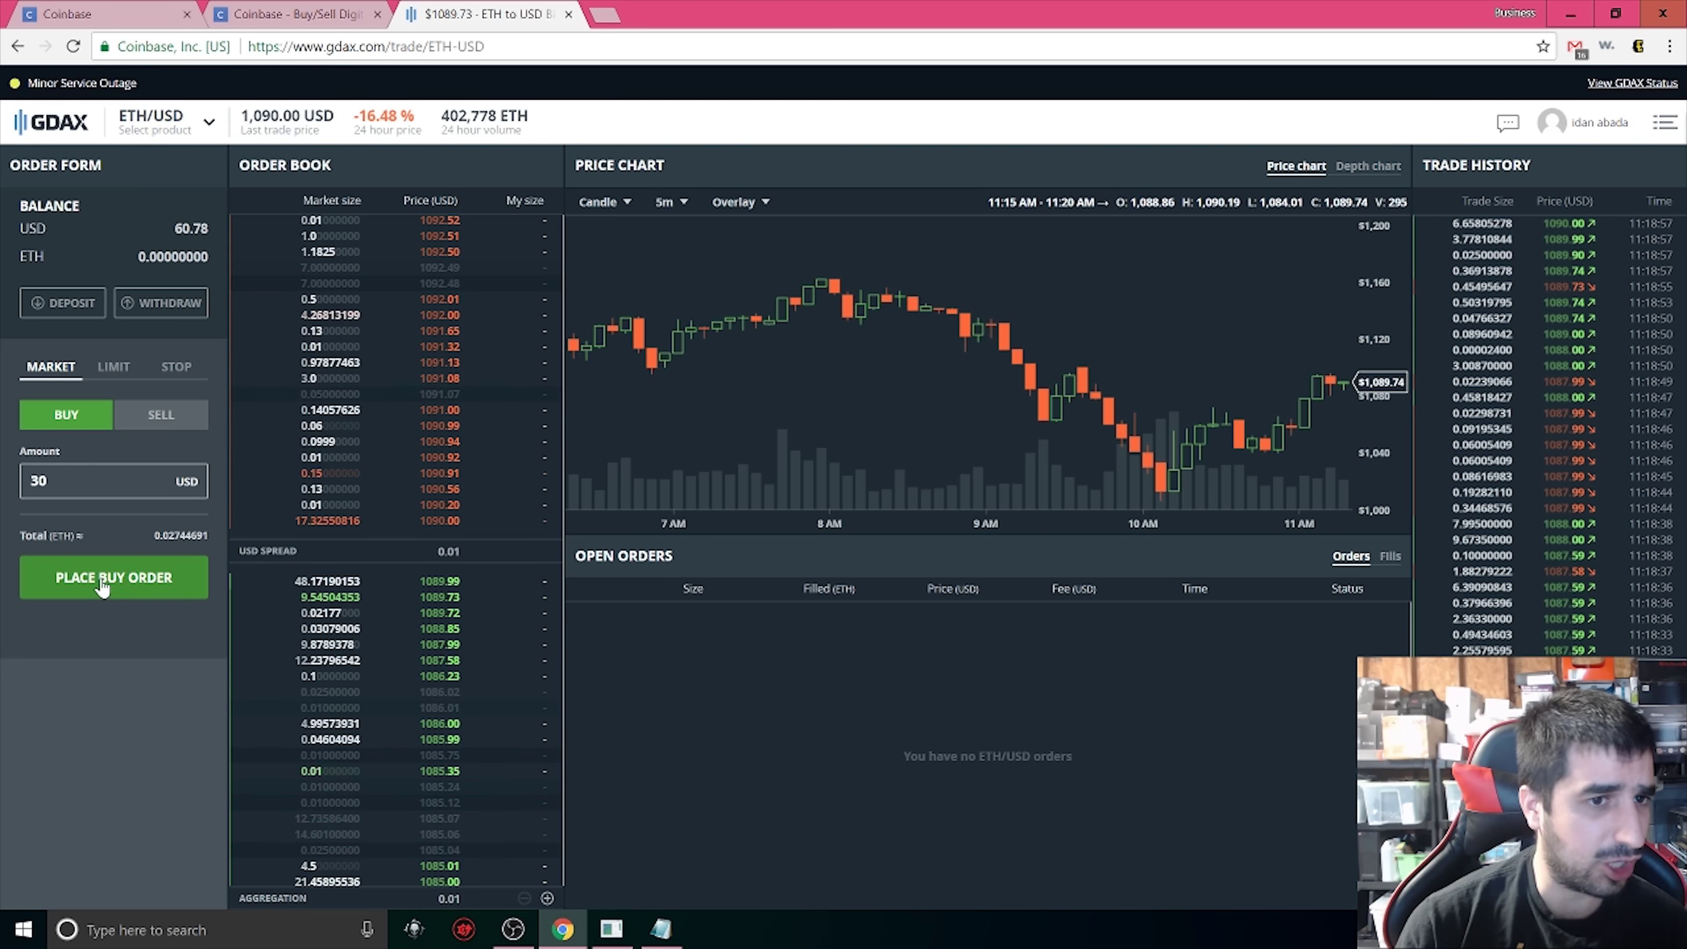
double_click(38, 480)
text(40)
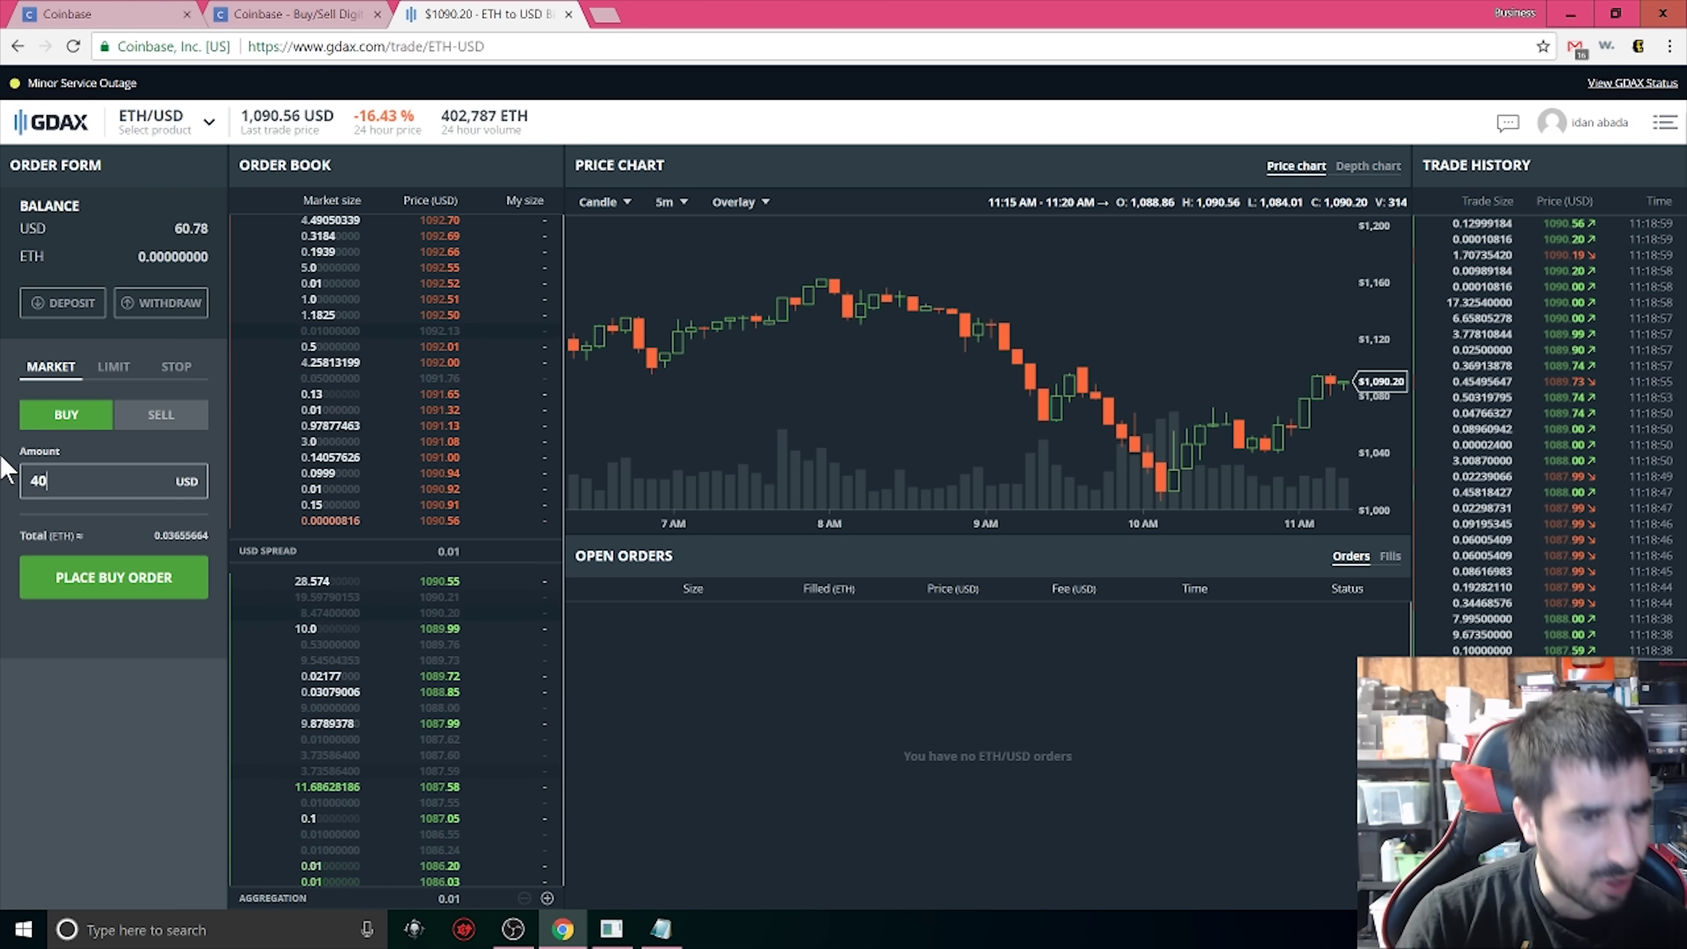
click(111, 592)
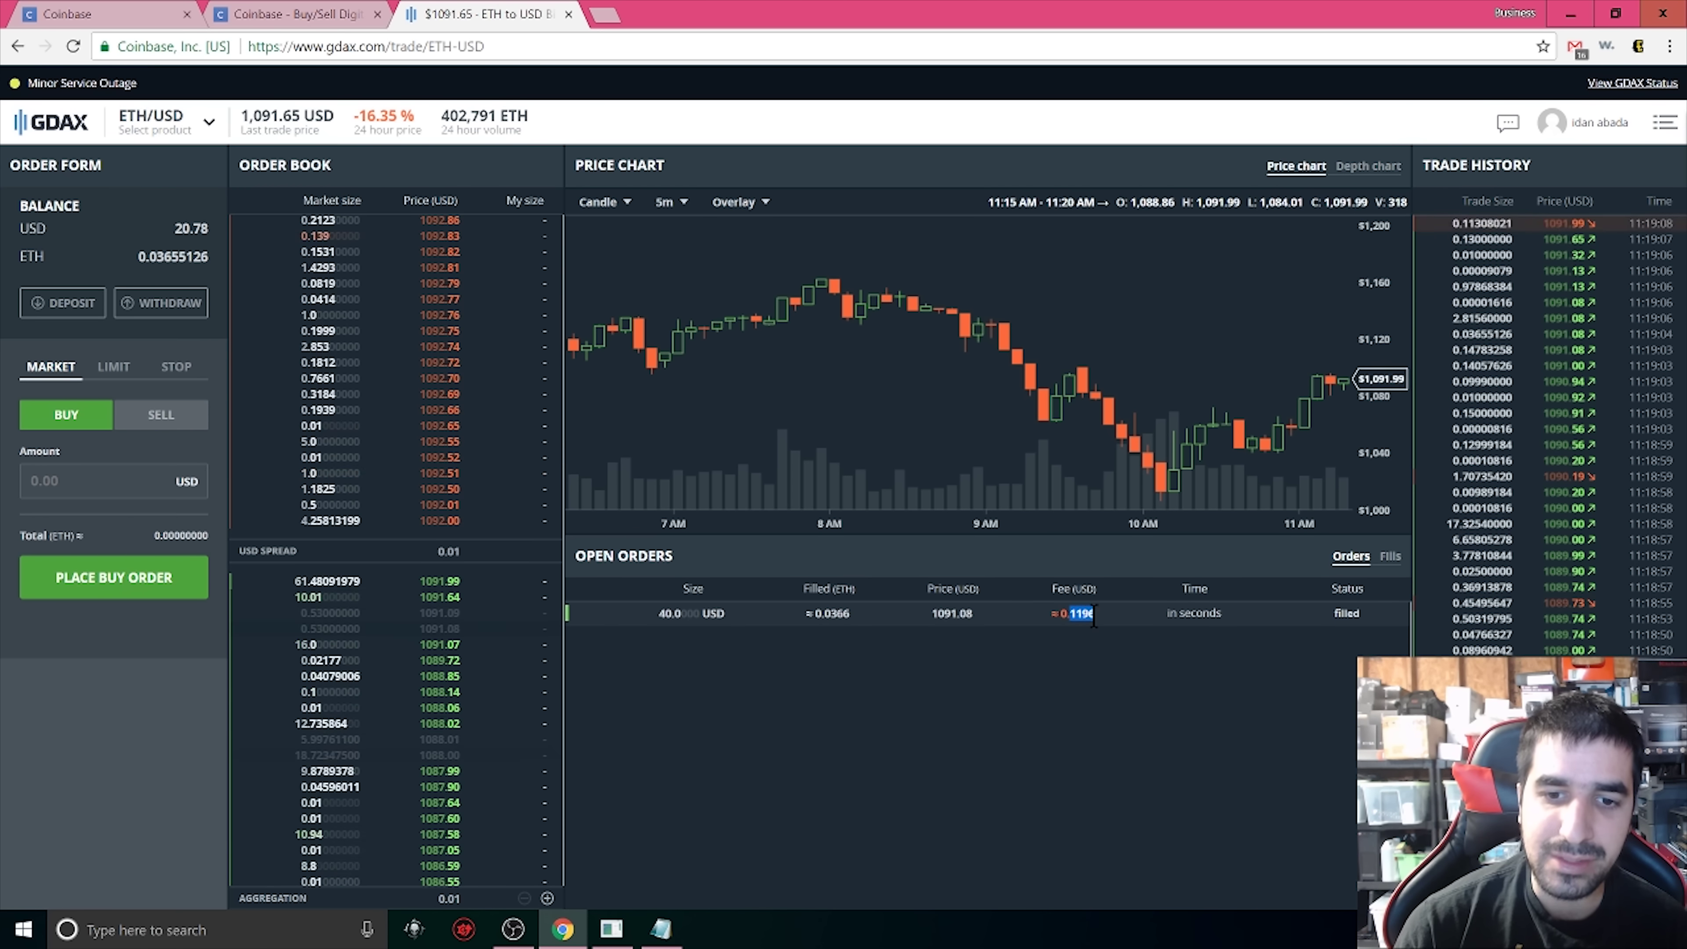
click(1070, 613)
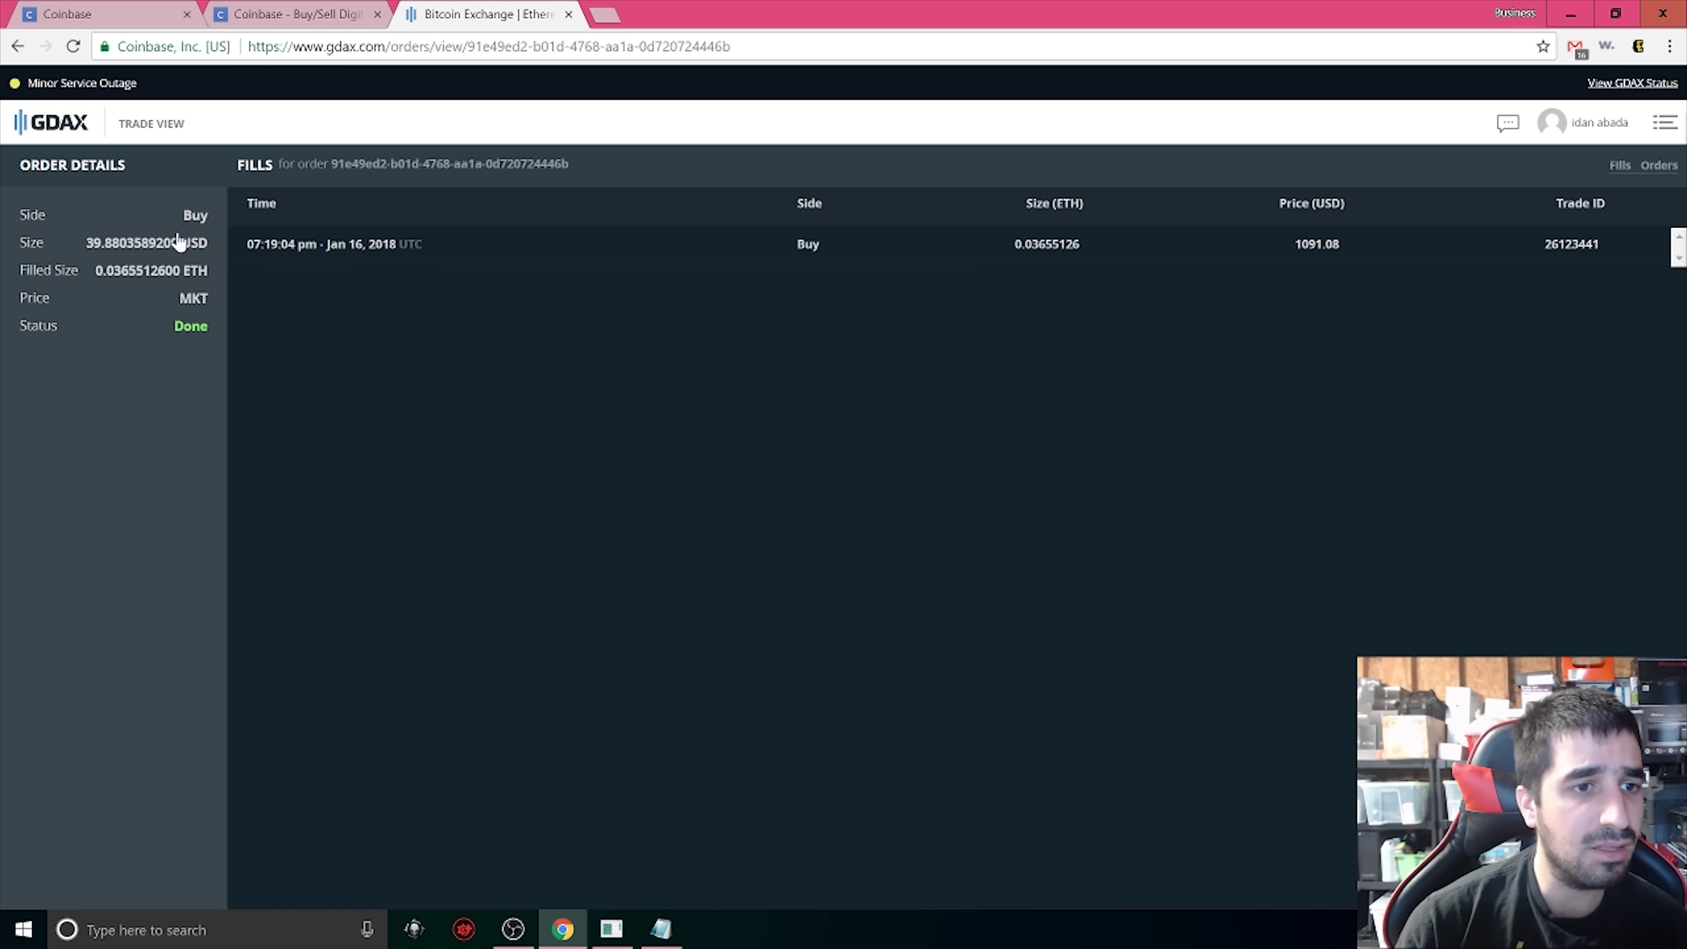
click(17, 46)
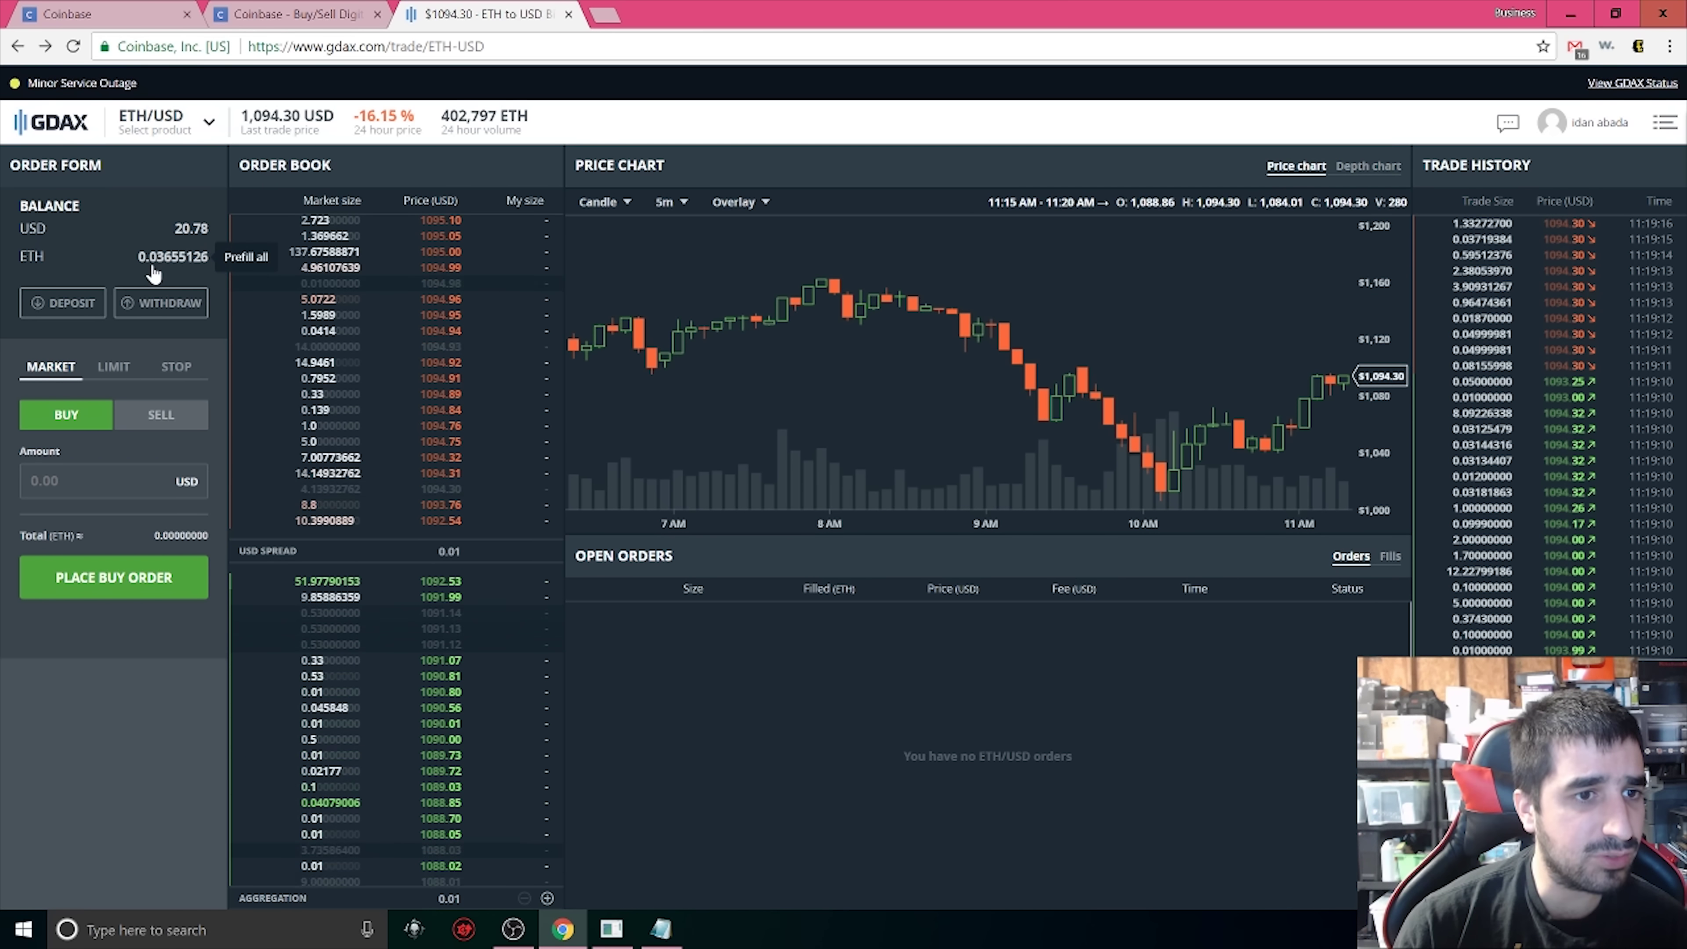
Switch to LTC/USD and place a limit buy of 0.104 LTC at a 196 USD limit price
click(206, 125)
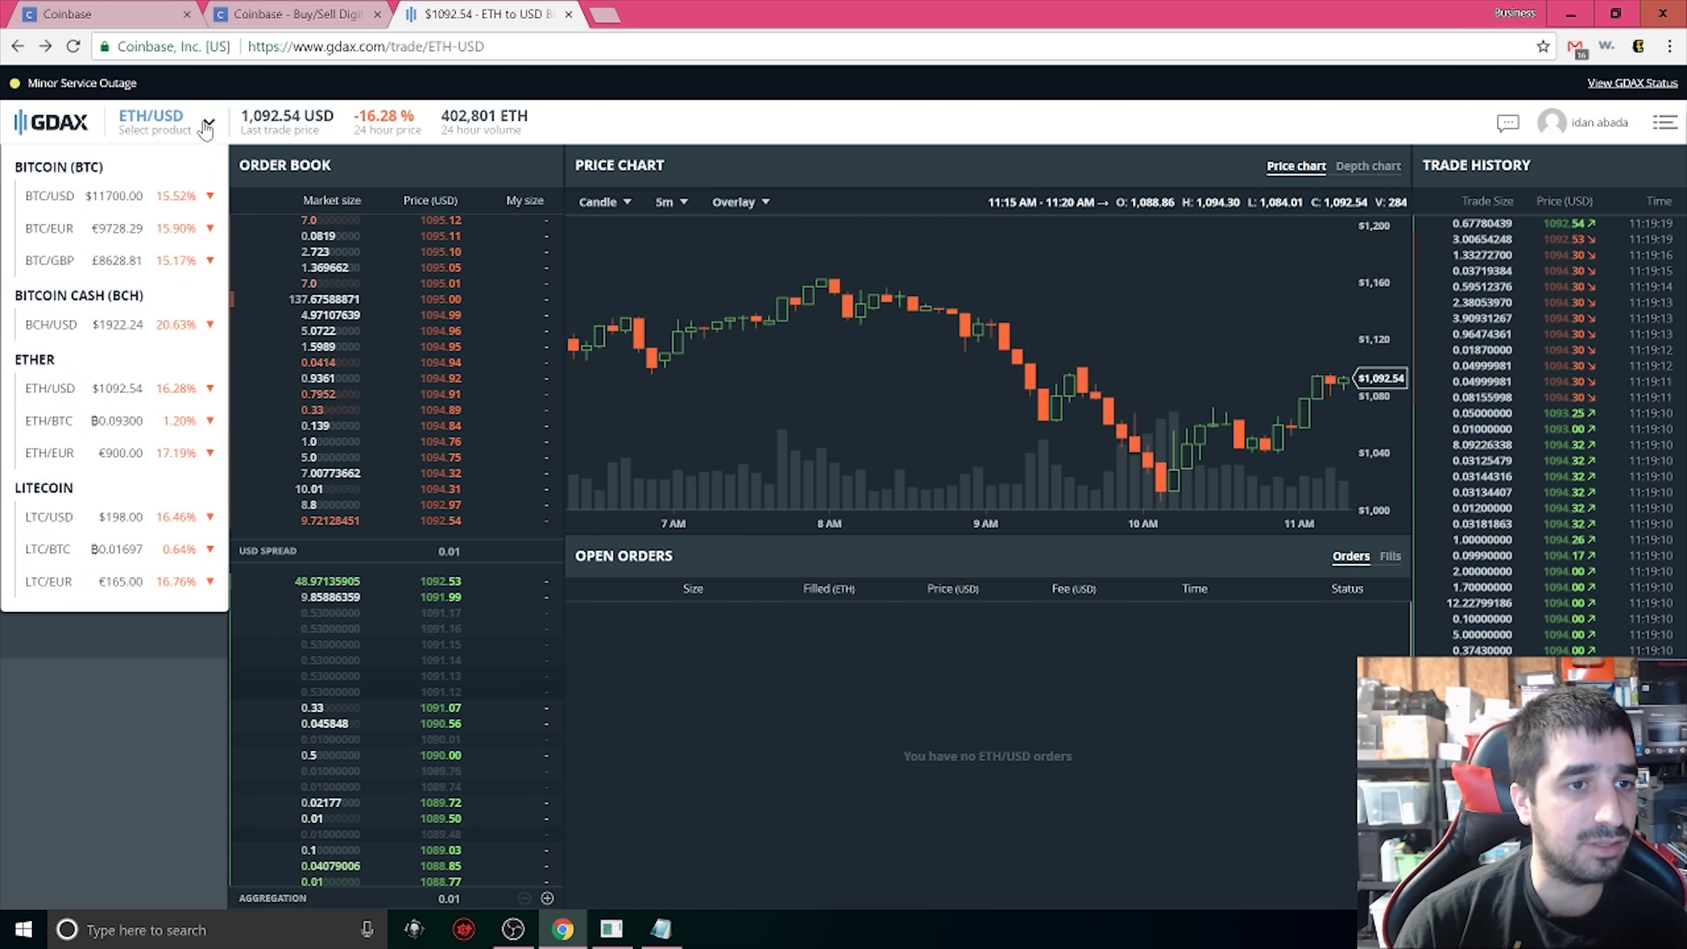
click(72, 517)
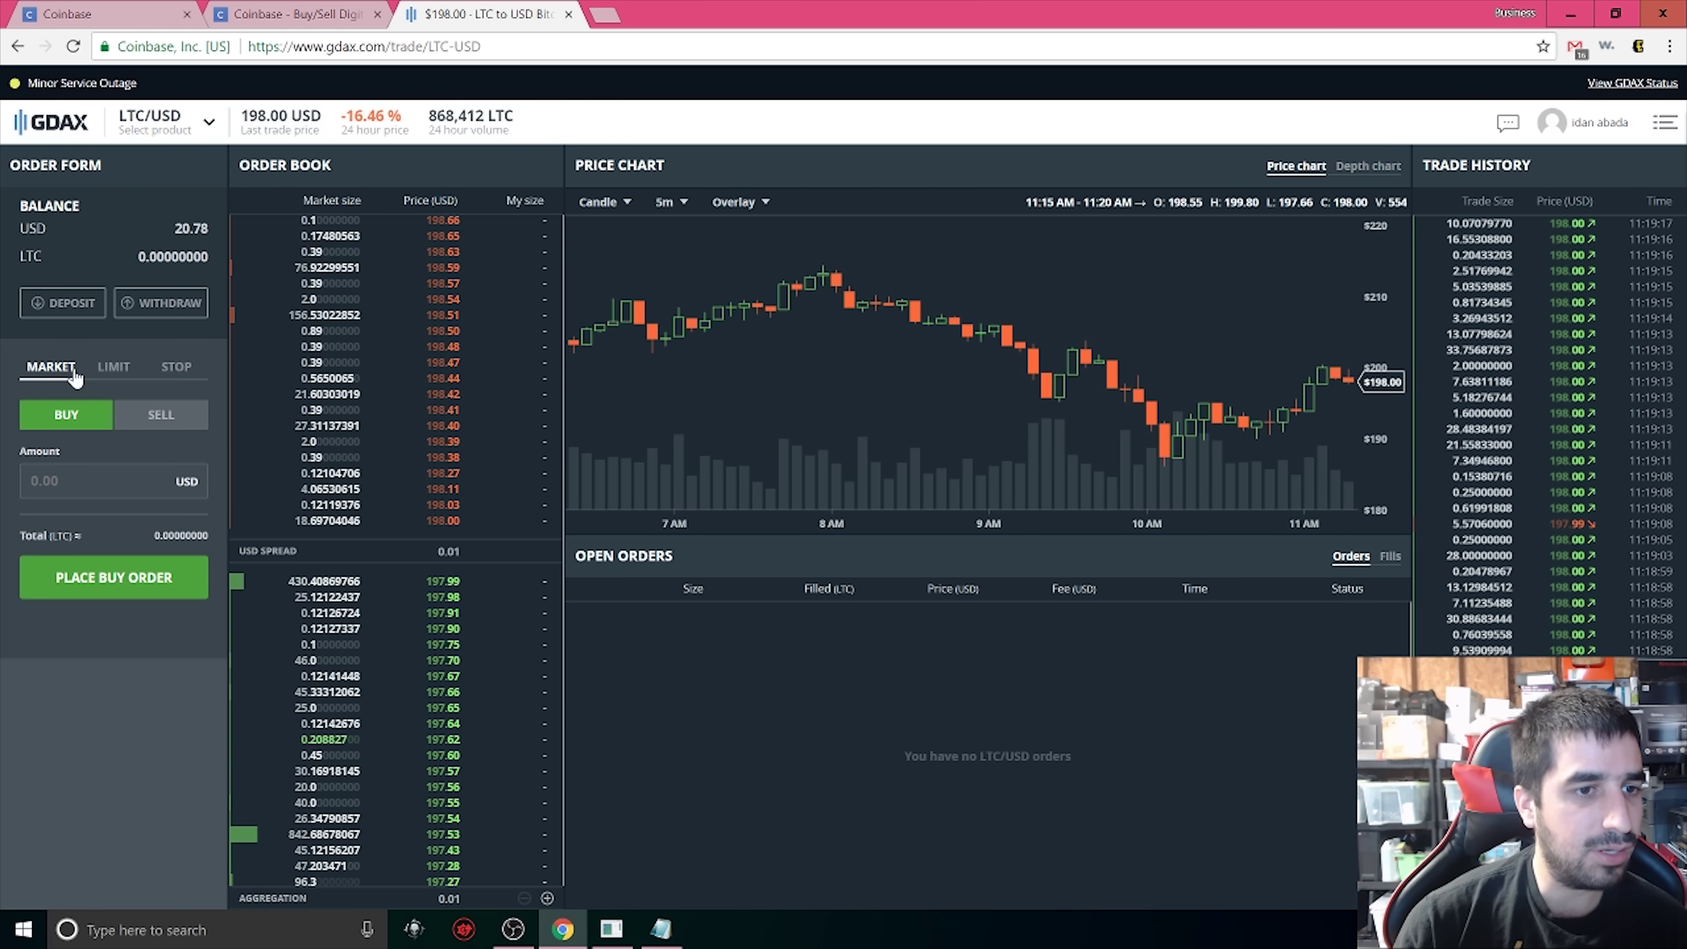
click(119, 471)
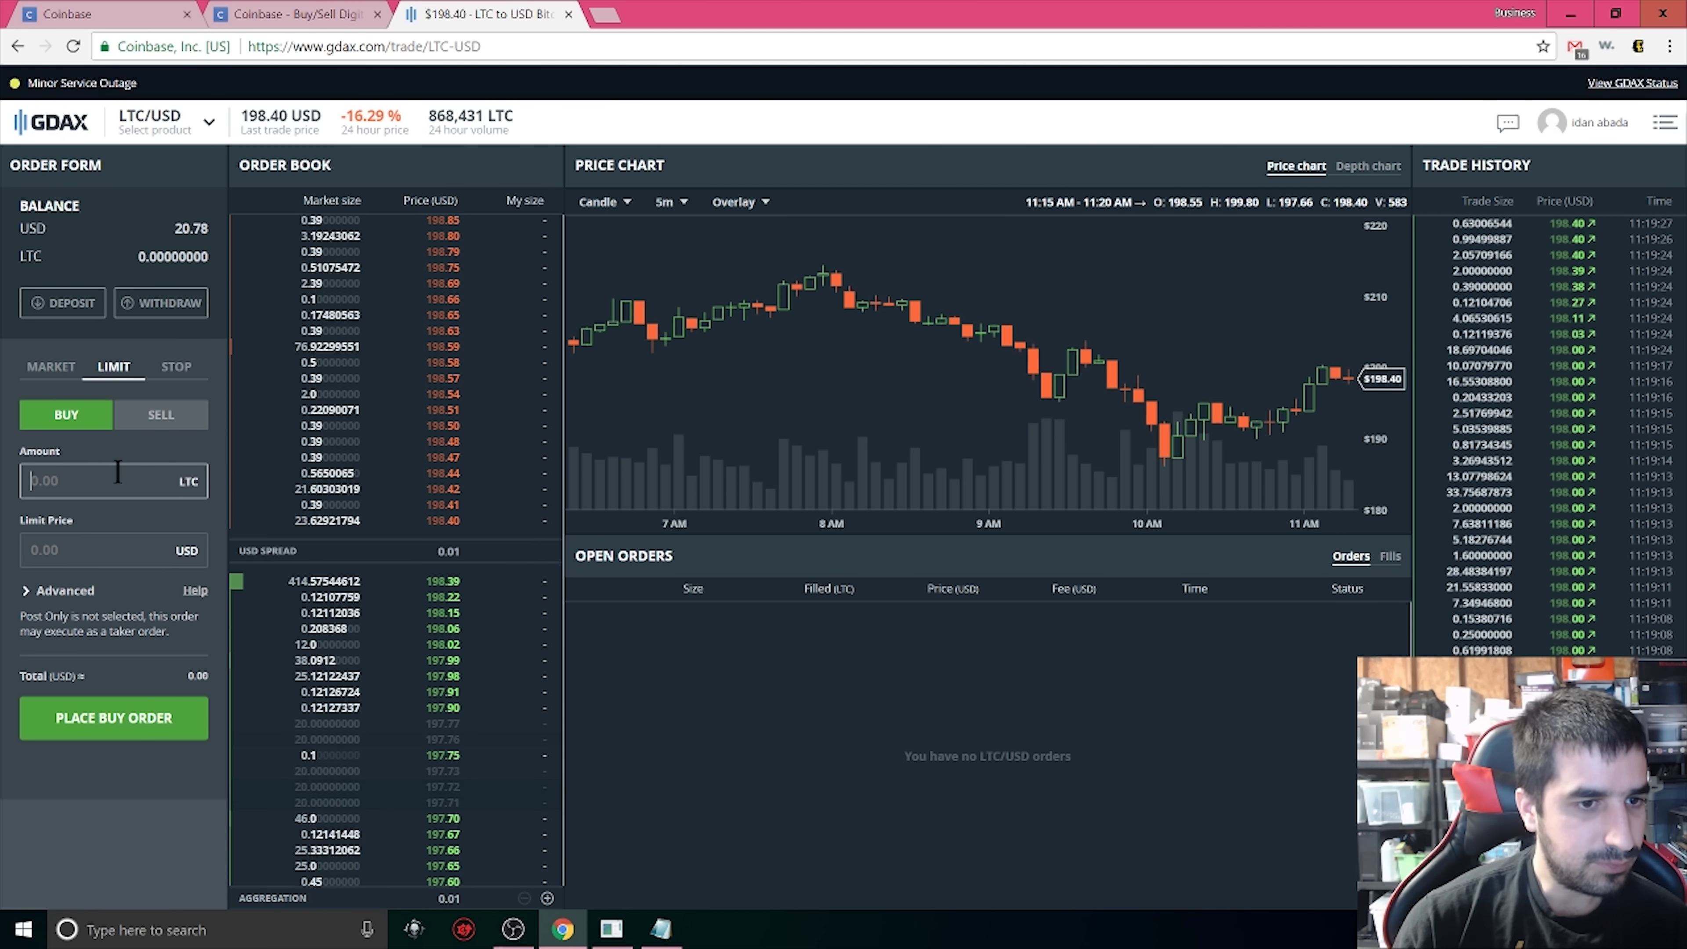
click(85, 554)
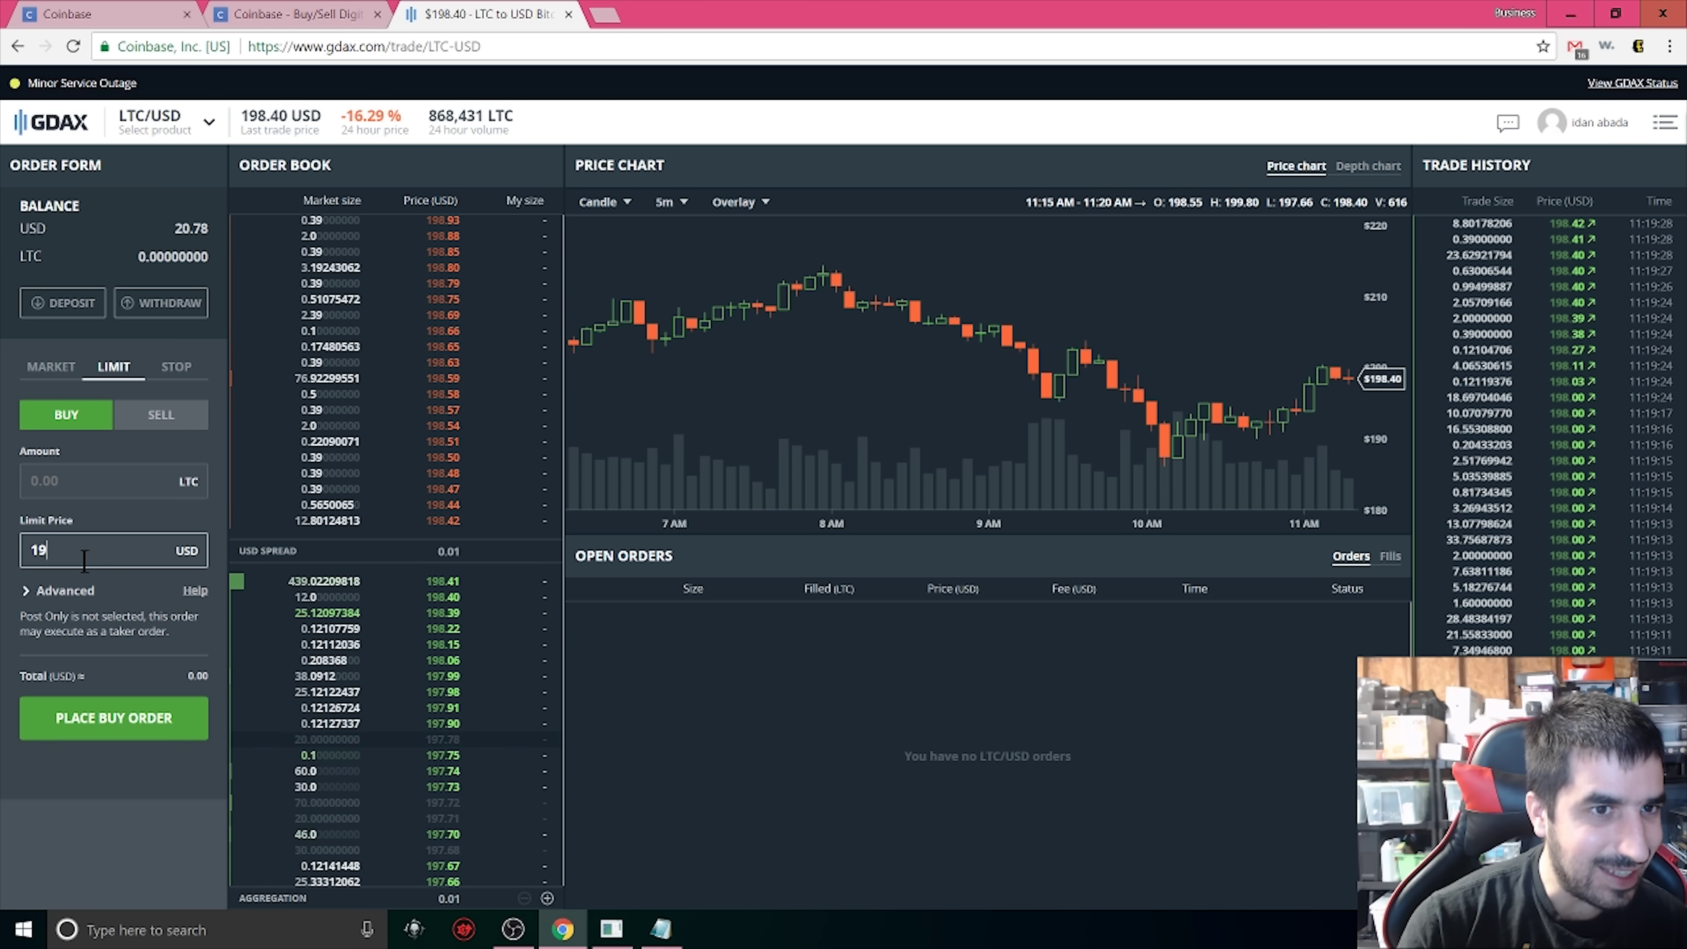
click(130, 471)
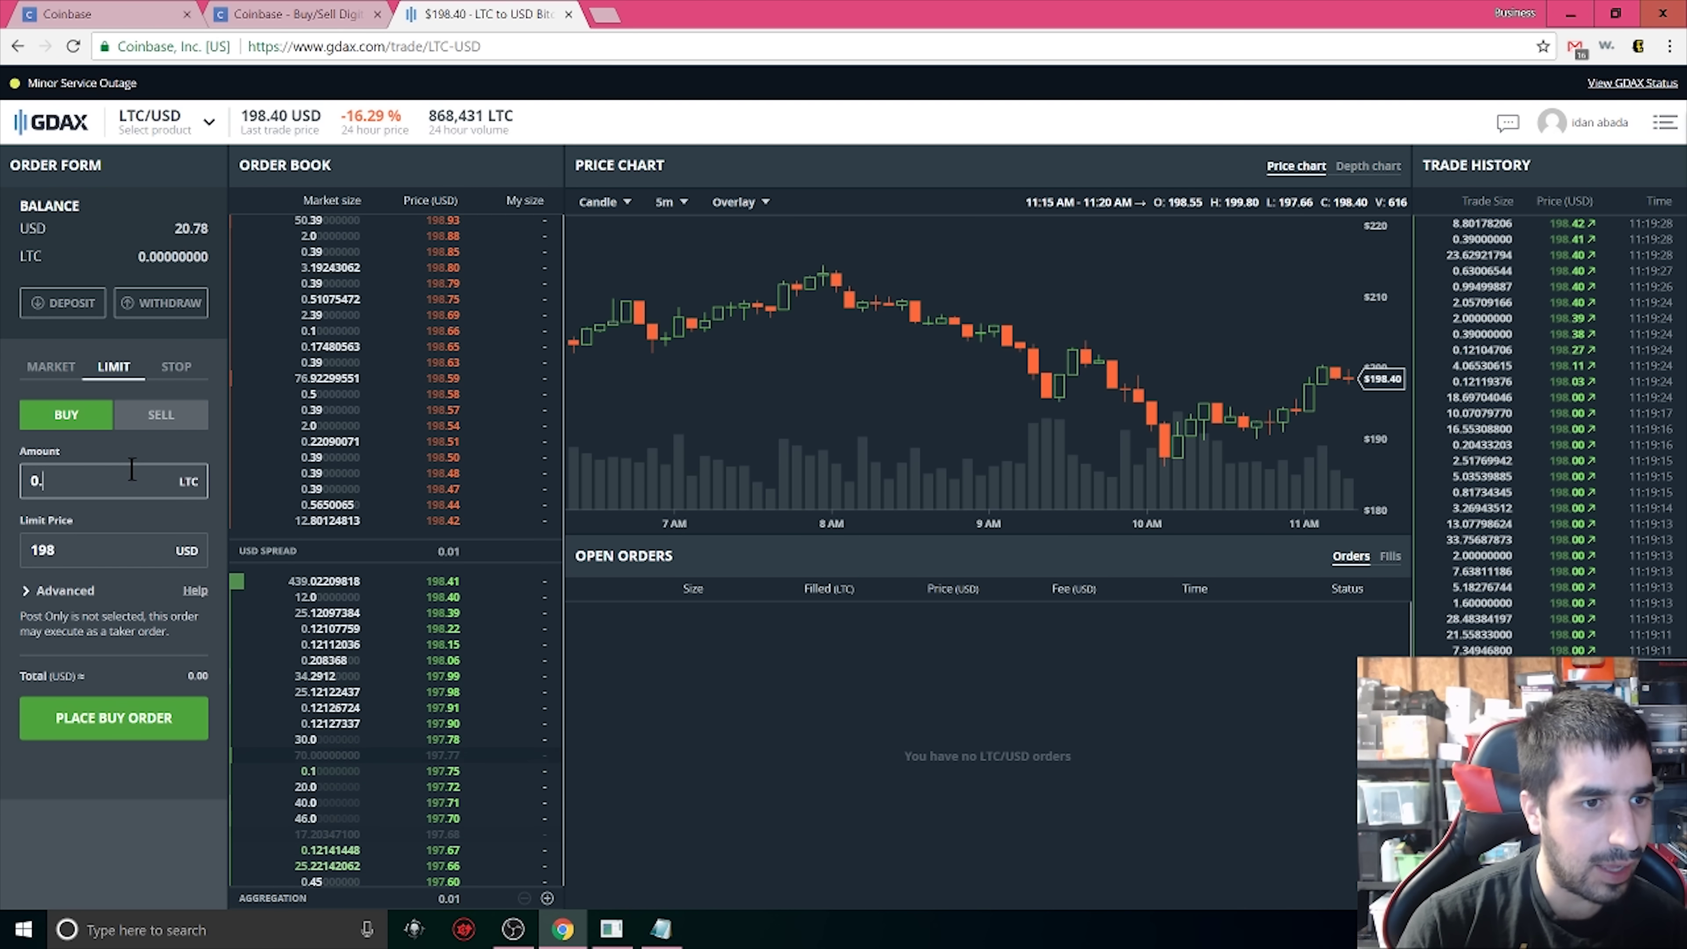
text(04)
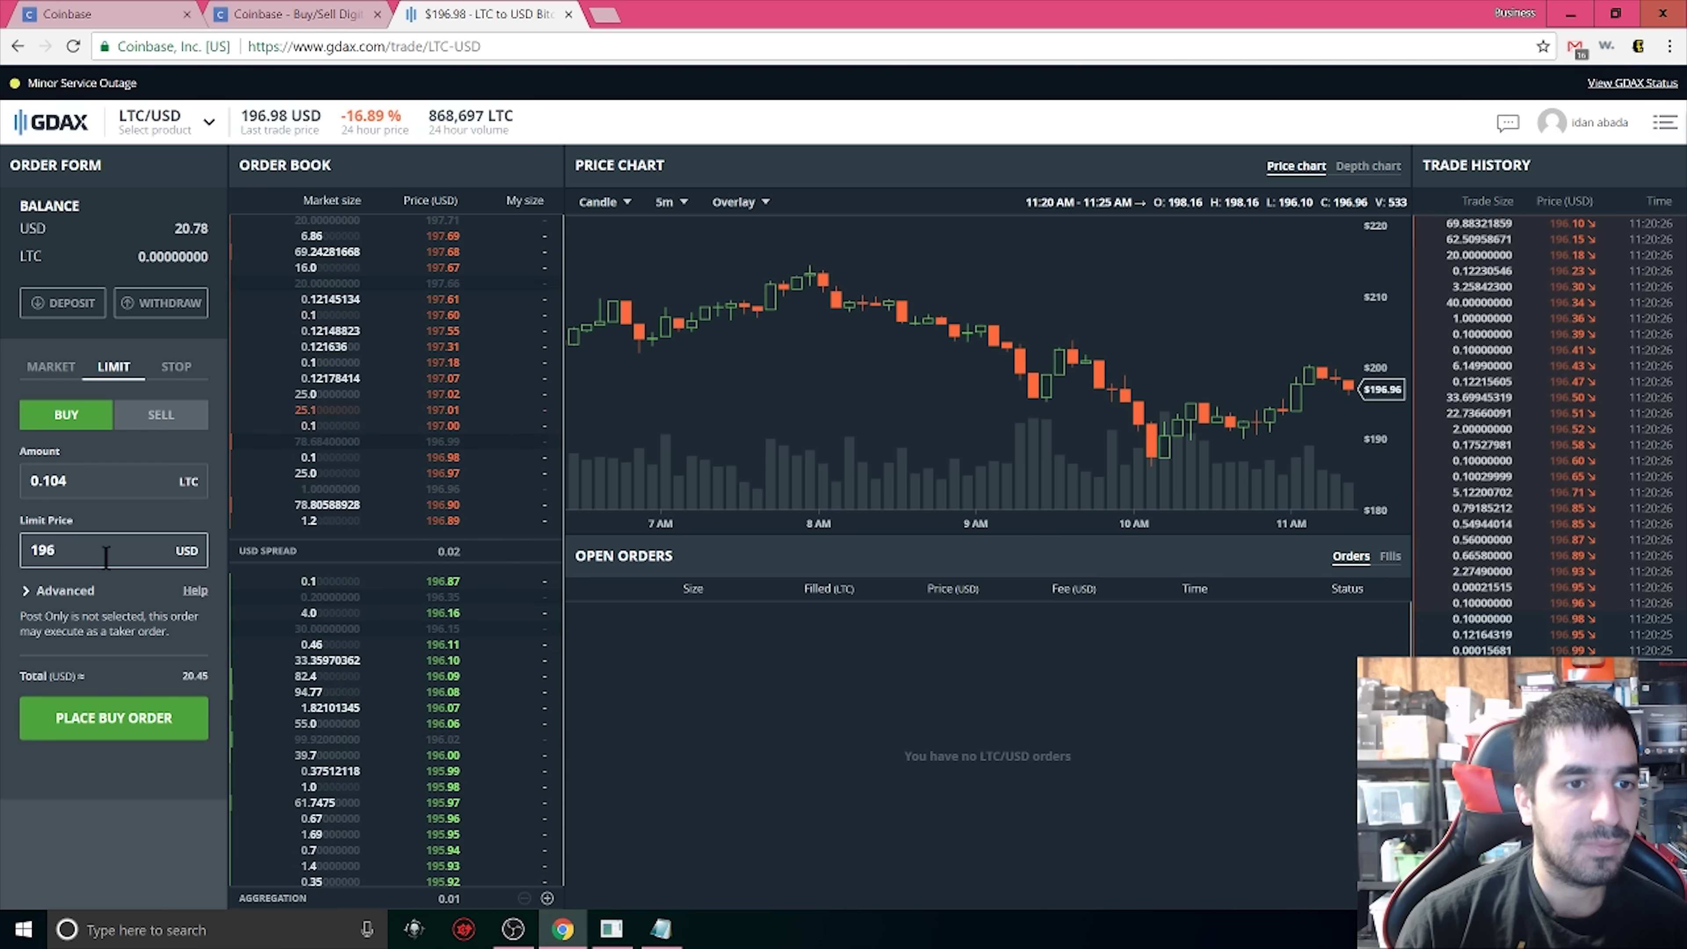
click(105, 557)
key(BackSpace)
text(6)
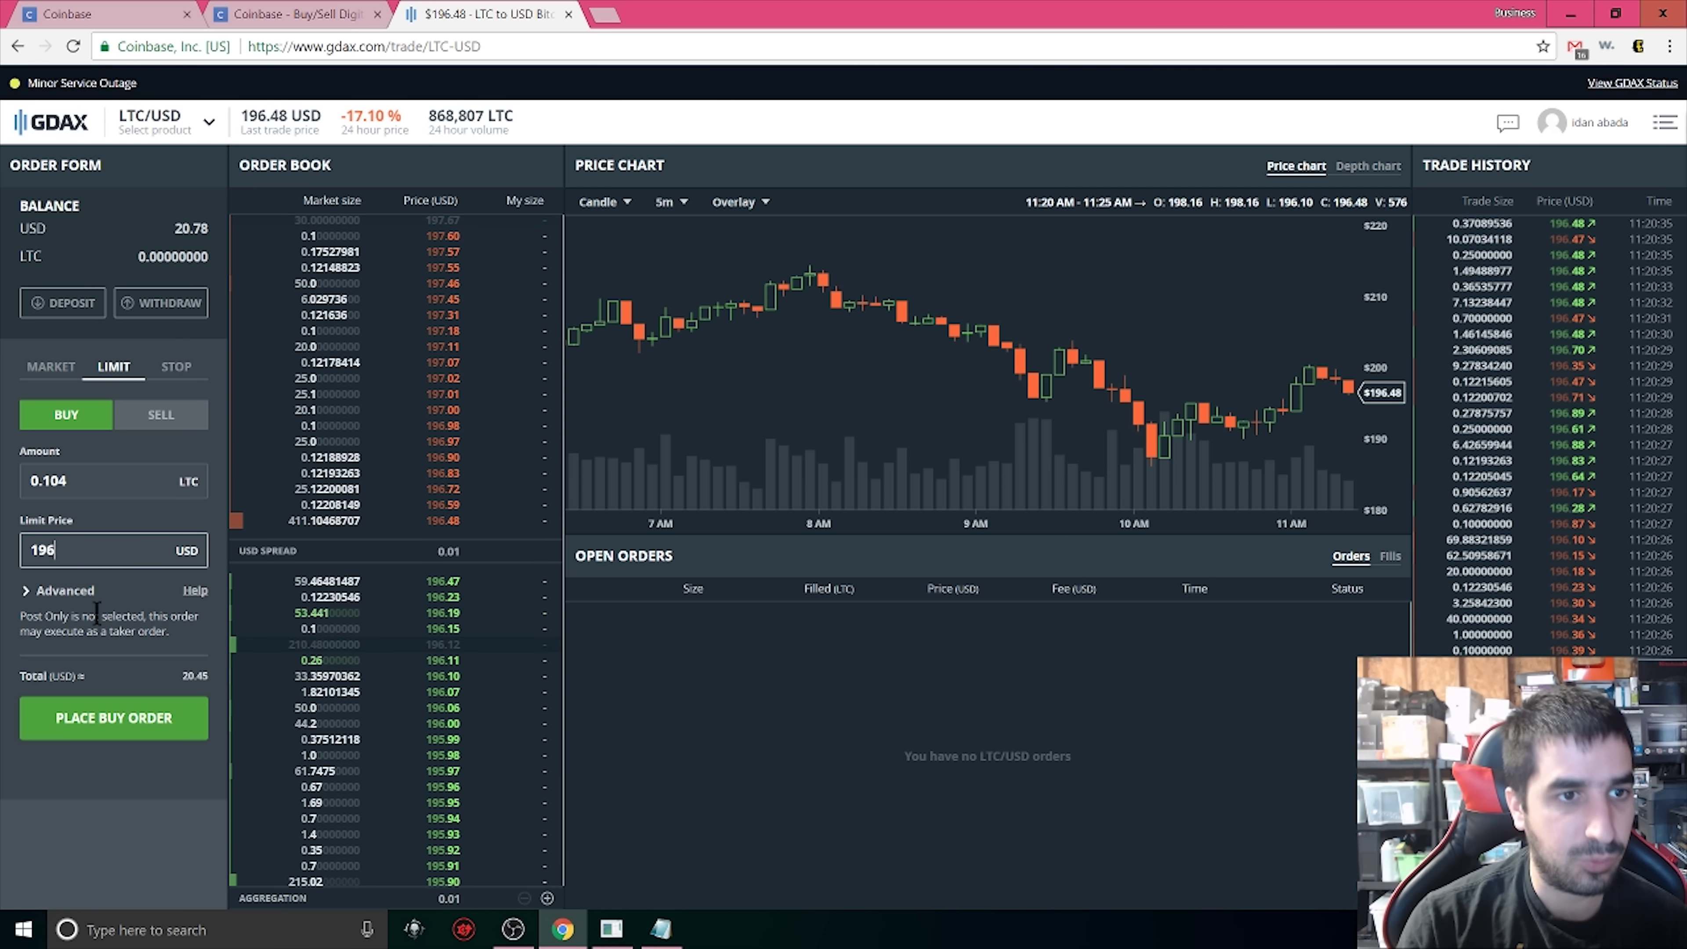
click(132, 733)
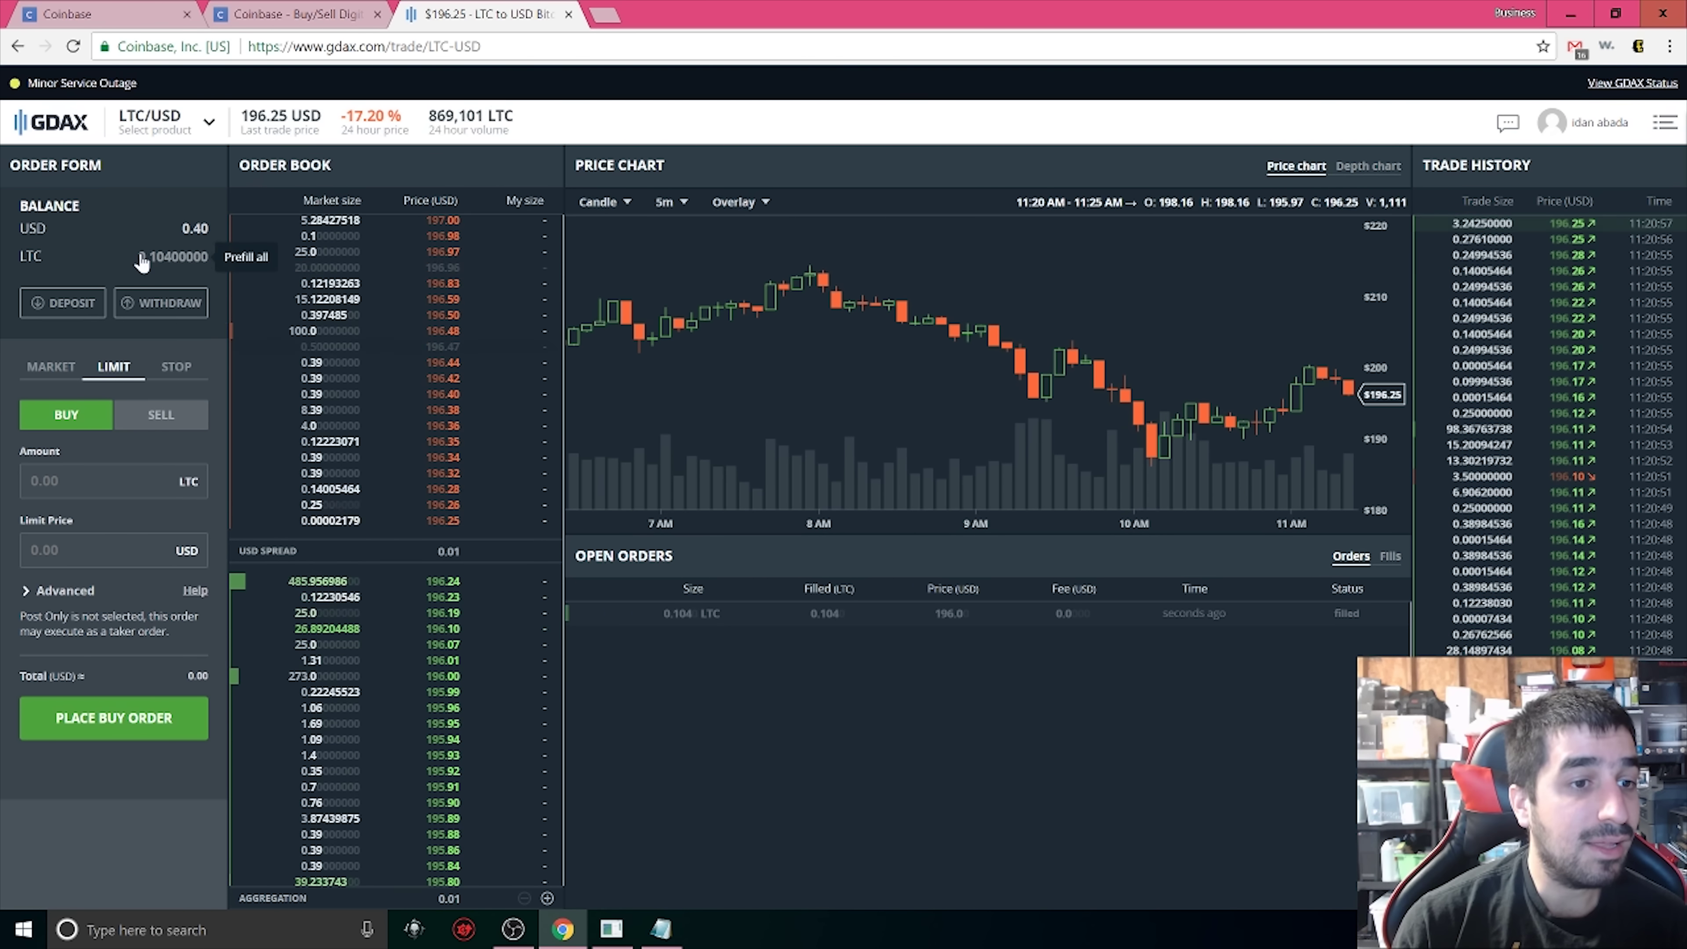
Check the ETH/USD market, then return to BCH/USD showing 0.03 BCH and 0.40 USD
click(175, 138)
click(124, 388)
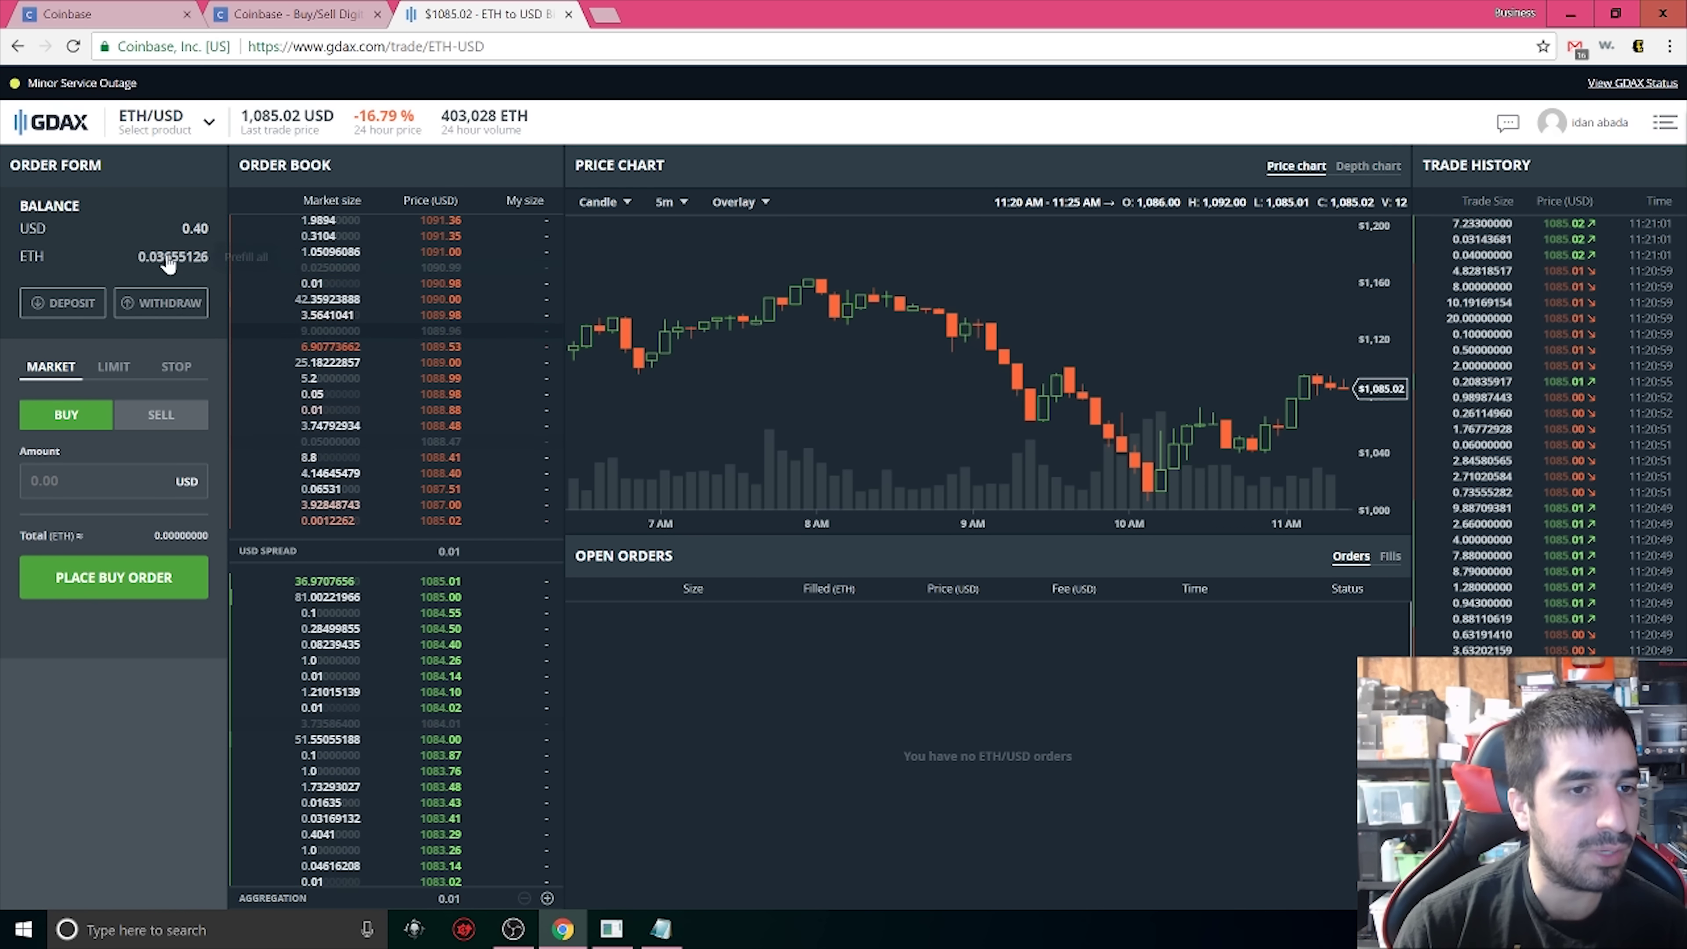
click(207, 140)
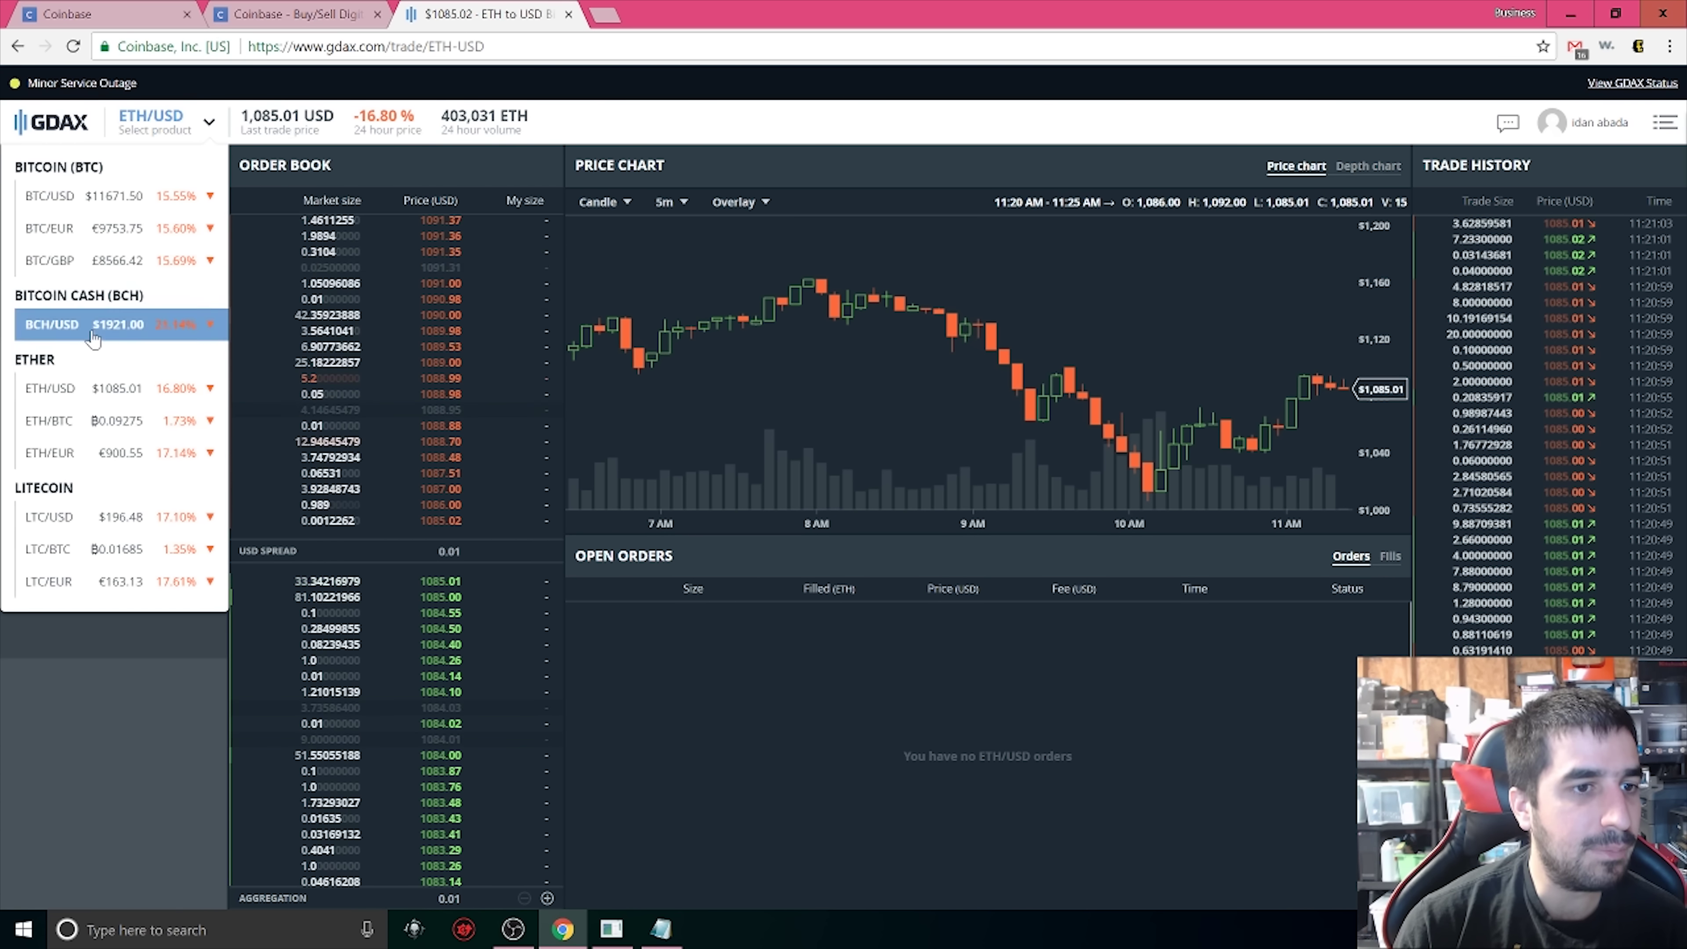
click(144, 320)
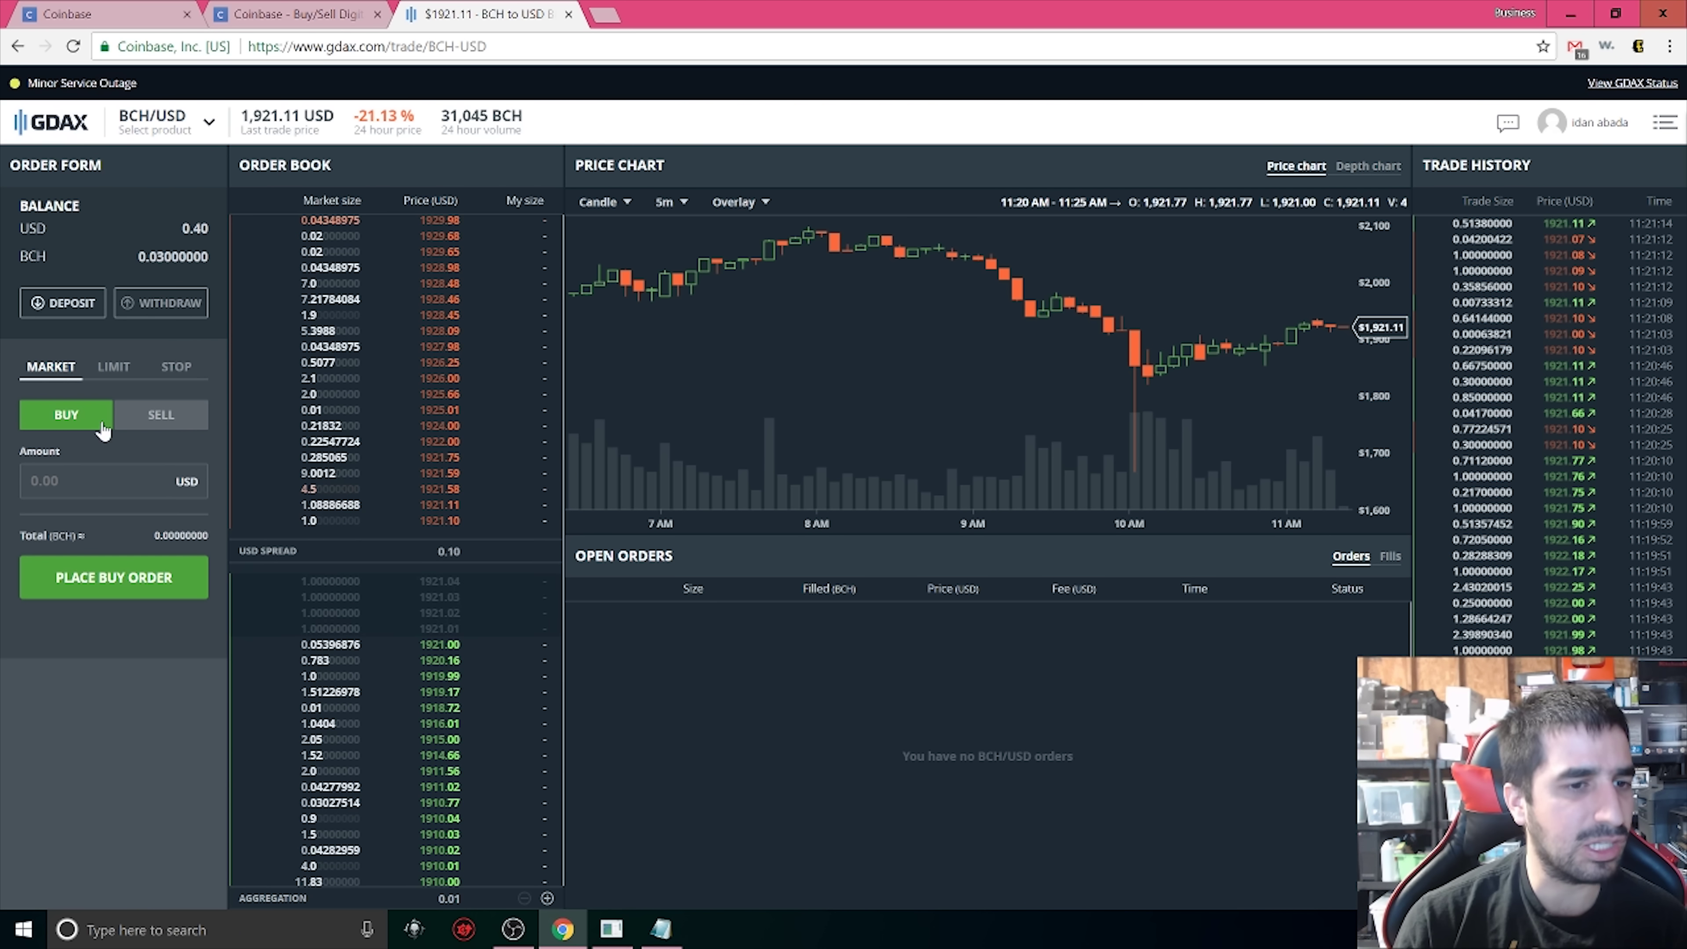
mouse_move(156, 120)
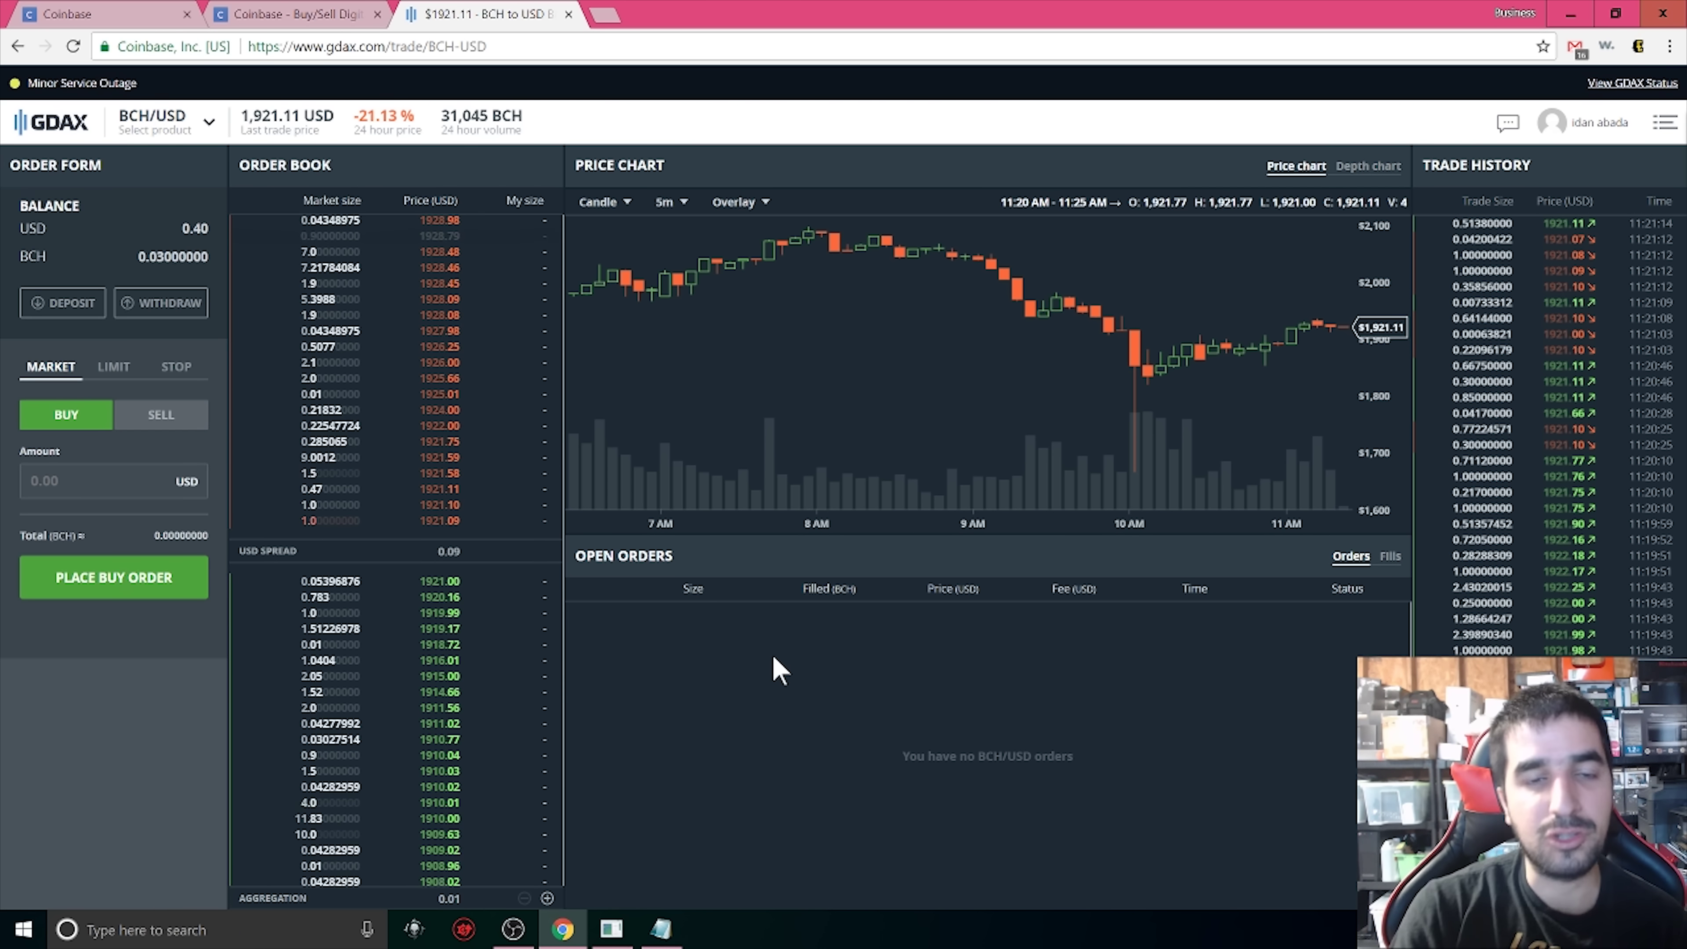